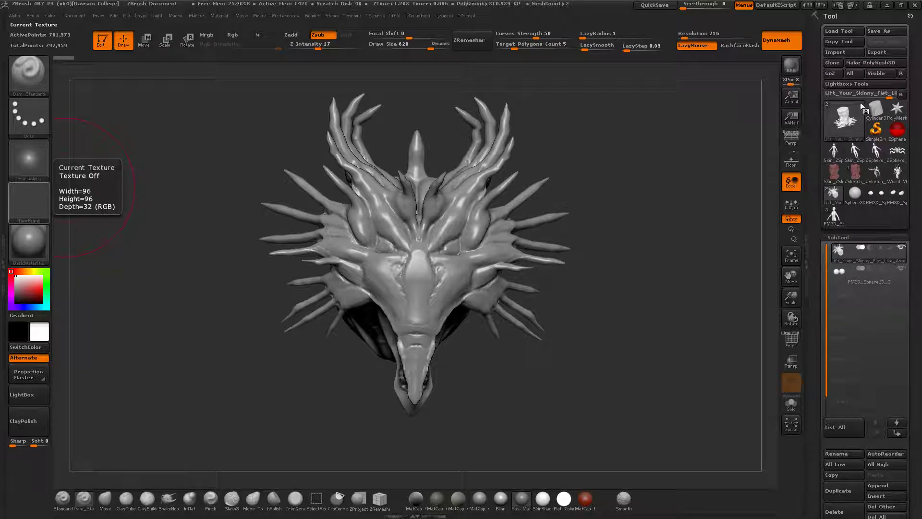
- Turn on perspective, then replace the dragon head with the Cylinder3D primitive converted to a PolyMesh3D
mouse_move(619, 222)
left_mouse_down()
mouse_move(552, 260)
mouse_move(611, 259)
mouse_move(612, 229)
mouse_move(660, 249)
mouse_move(640, 241)
mouse_move(647, 252)
mouse_move(650, 240)
left_mouse_up()
key("p")
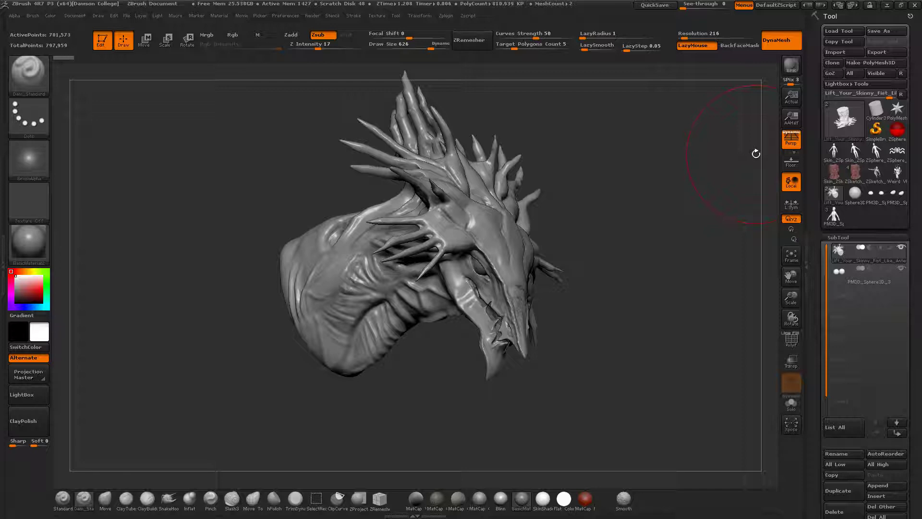
left_click(875, 109)
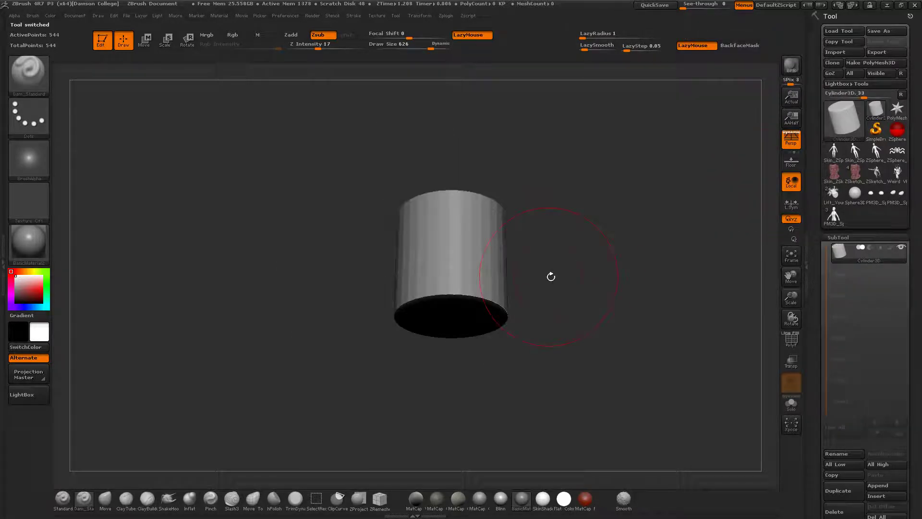
left_click(870, 62)
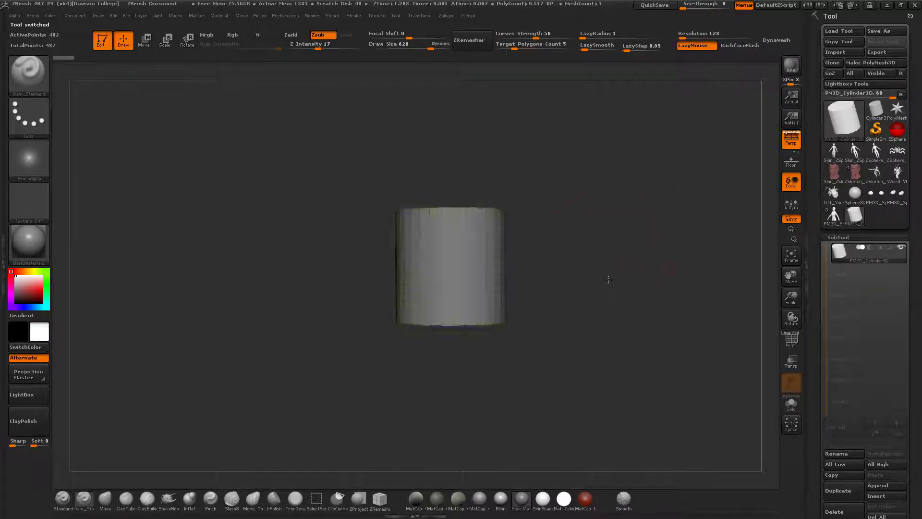
- Check the cylinder's wireframe with the polyframe display, set the draw size to 131, and hide the polyframe
key("shift+f")
mouse_move(606, 254)
left_mouse_down()
mouse_move(558, 246)
mouse_move(559, 274)
left_mouse_up()
key("s")
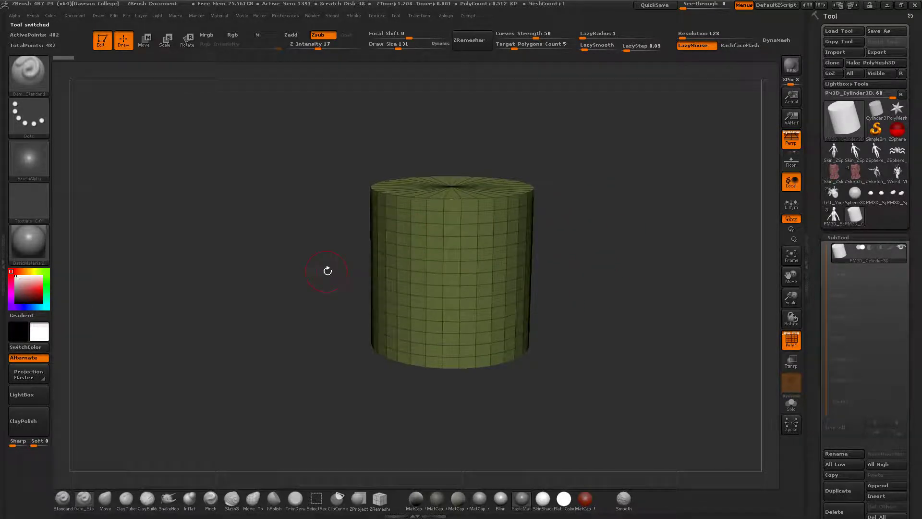
key("shift+f")
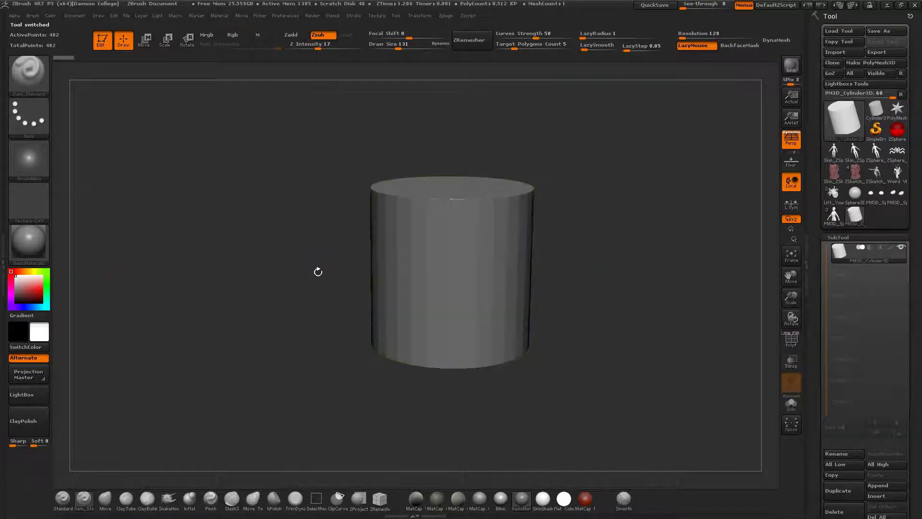
- Choose the Standard brush and set it to paint only Rgb, with Zadd turned off
left_click(62, 506)
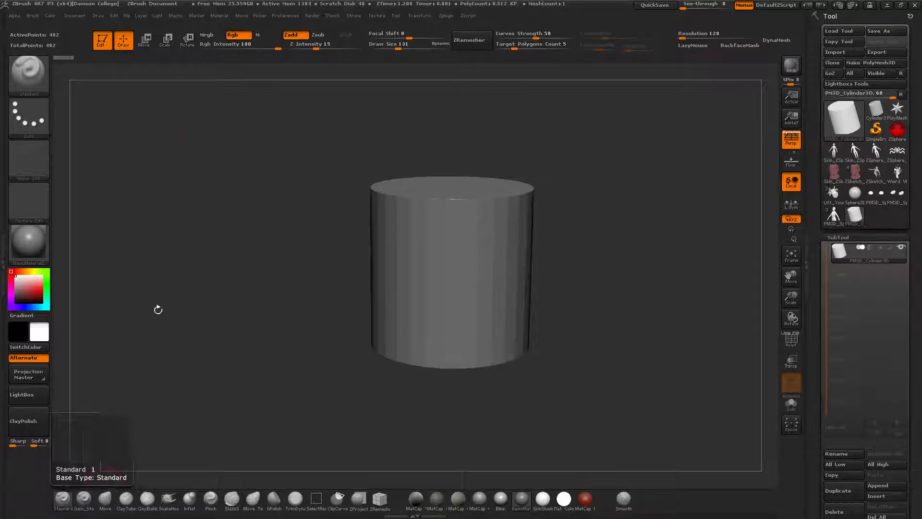
left_click(248, 36)
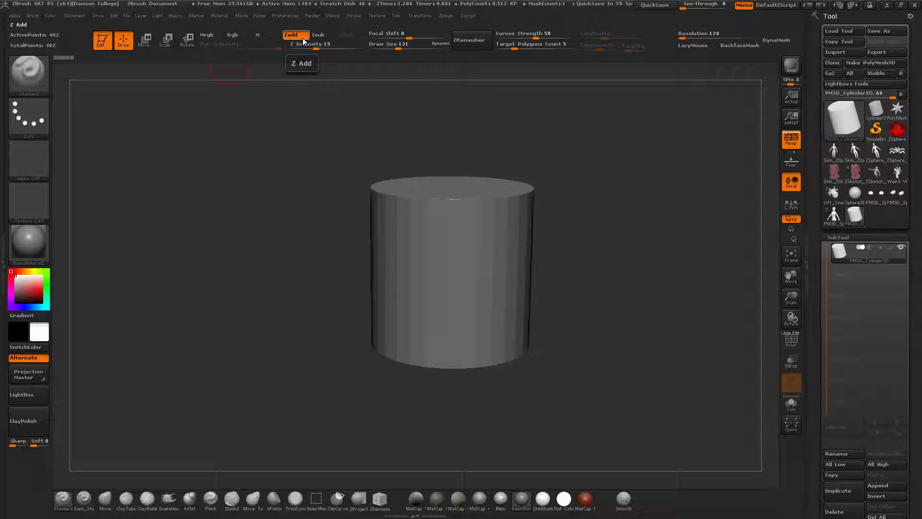
left_click(288, 37)
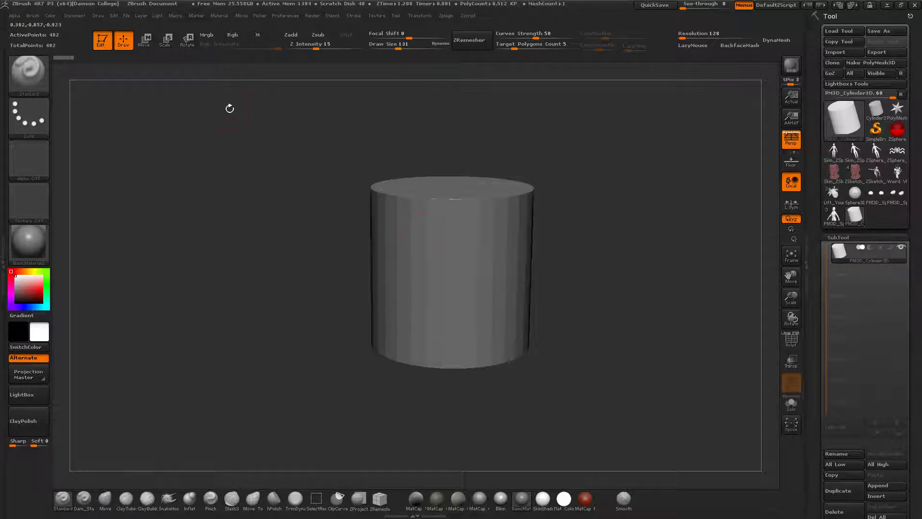
left_click(238, 34)
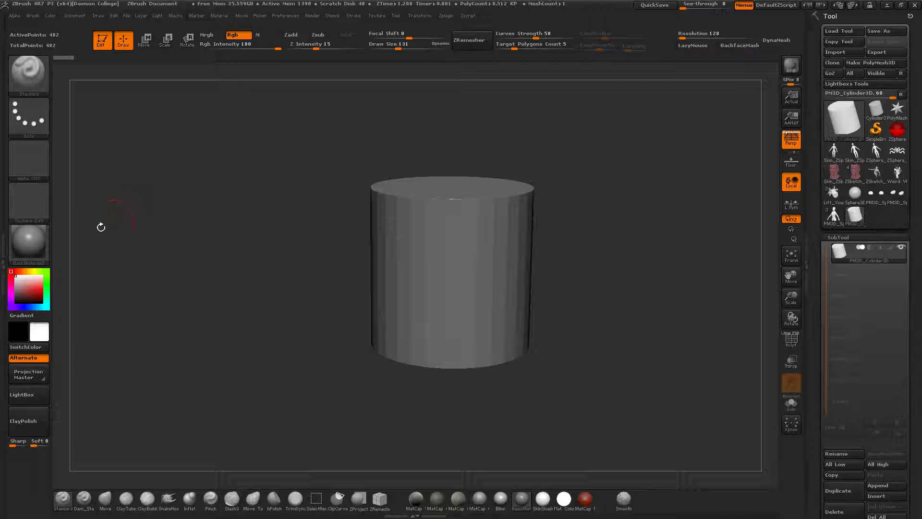
- Pick a light orange colour (R 253, G 196, B 119) and fill the whole cylinder with it
left_click_drag(36, 286, 11, 272)
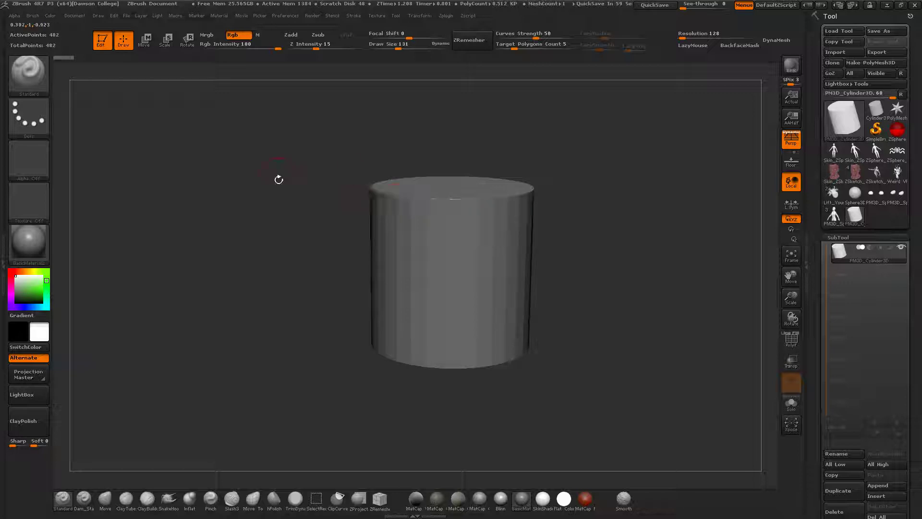
left_click(25, 272)
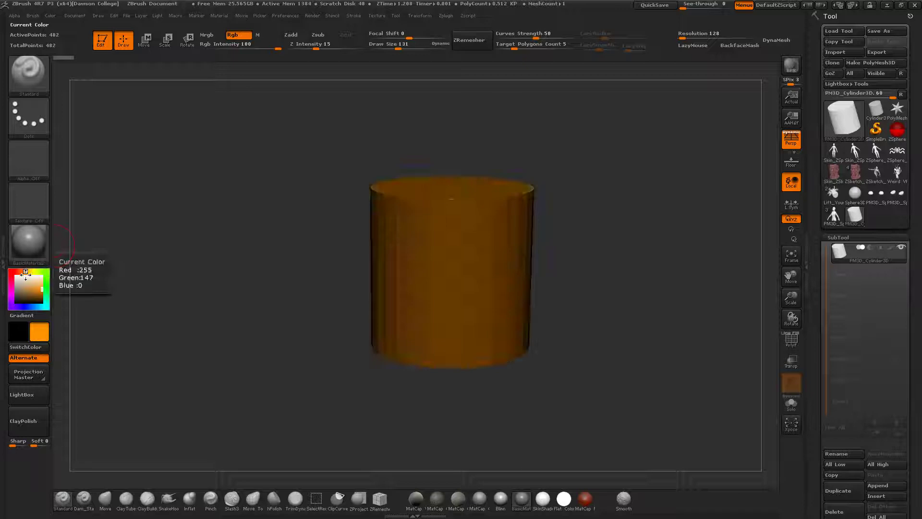
left_click(42, 282)
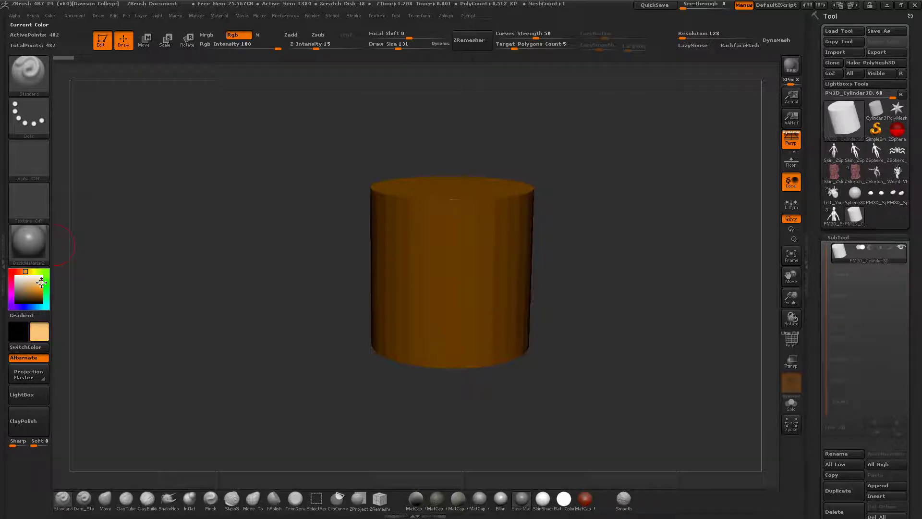
left_click(48, 16)
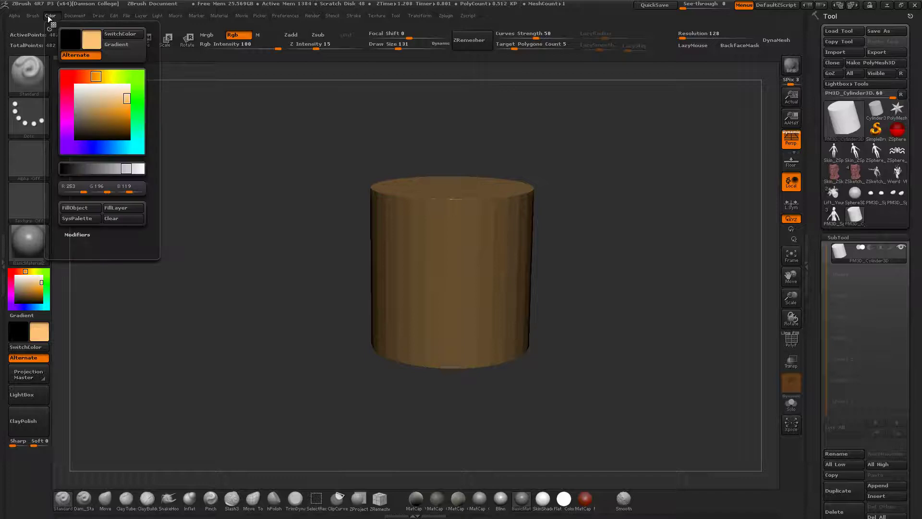
left_click(76, 212)
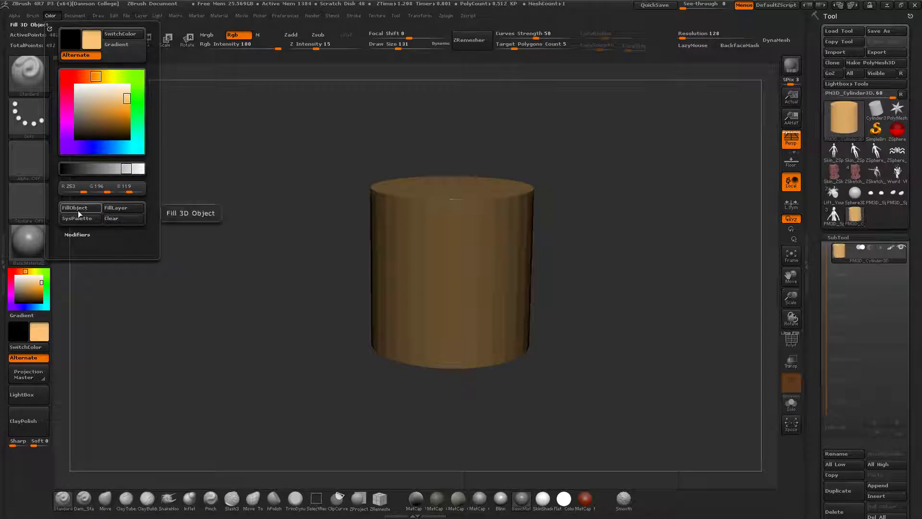
- Apply the Flat Color material and fill the whole cylinder with white
mouse_move(29, 282)
left_mouse_down()
mouse_move(19, 279)
mouse_move(42, 289)
left_mouse_up()
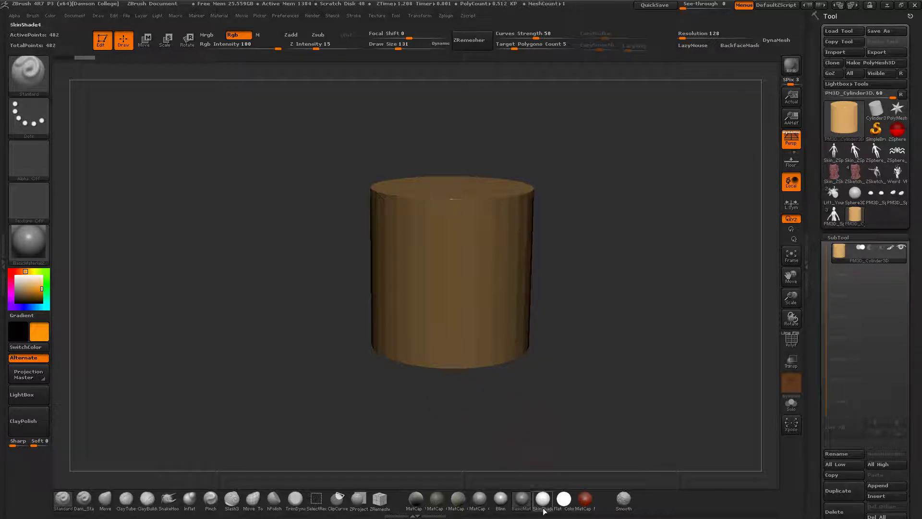
mouse_move(565, 508)
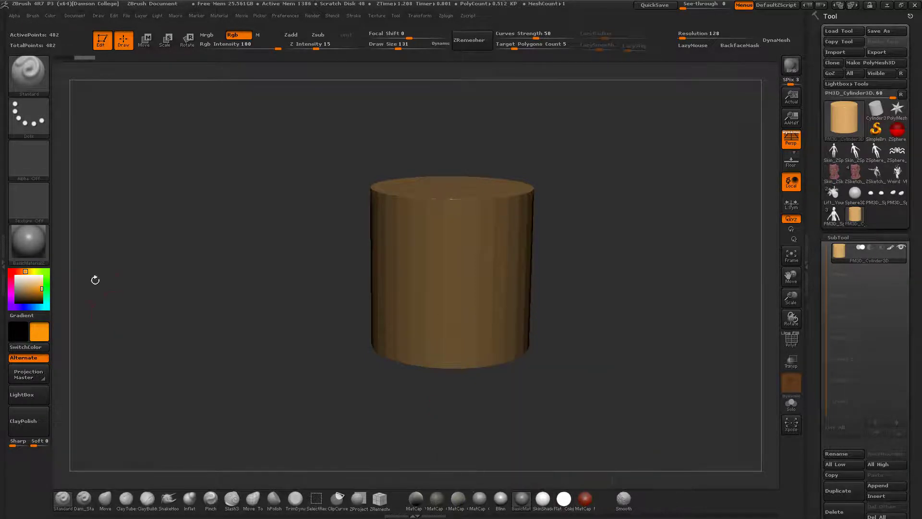
left_click_drag(29, 283, 49, 278)
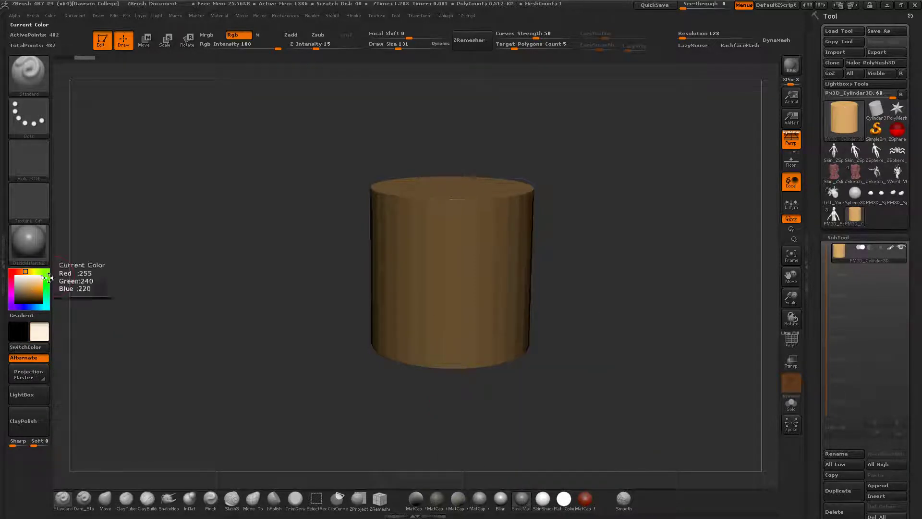
left_click(564, 499)
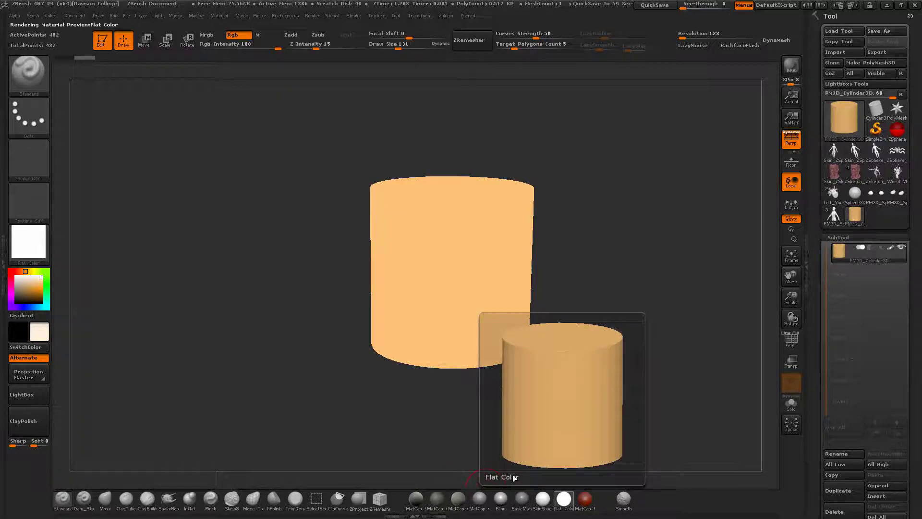
left_click_drag(26, 279, 15, 276)
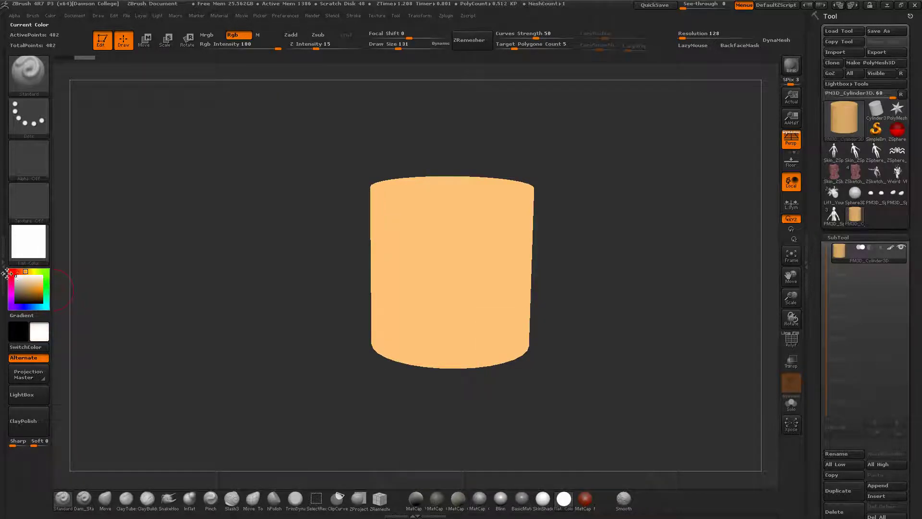
left_click(50, 15)
left_click(75, 208)
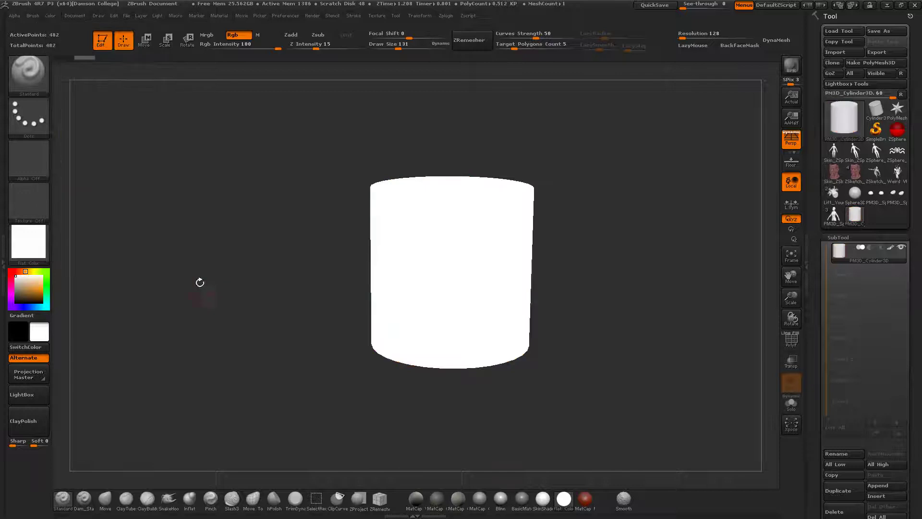
- Return the cylinder to the BasicMaterial and try out several paint colours, ending on a pale green
left_click(518, 501)
left_click(40, 292)
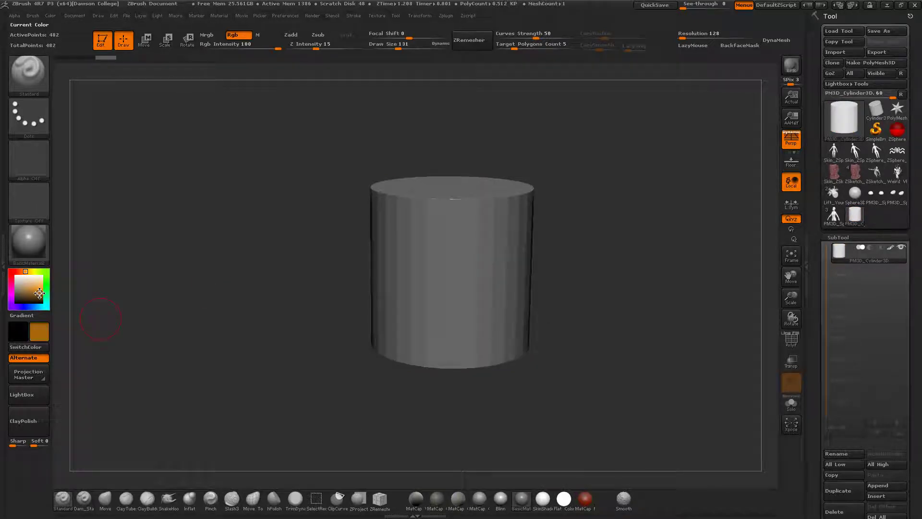
left_click(37, 285)
left_click_drag(39, 272, 46, 282)
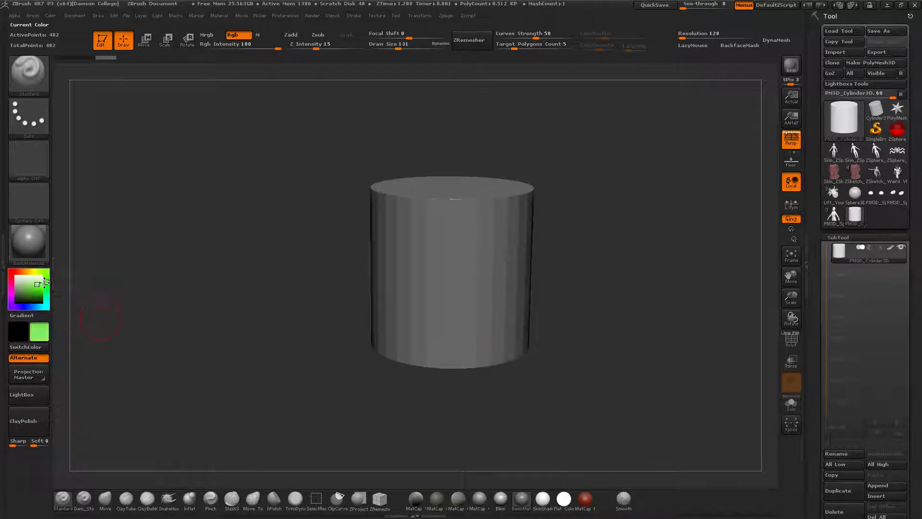
left_click(37, 291)
left_click(24, 280)
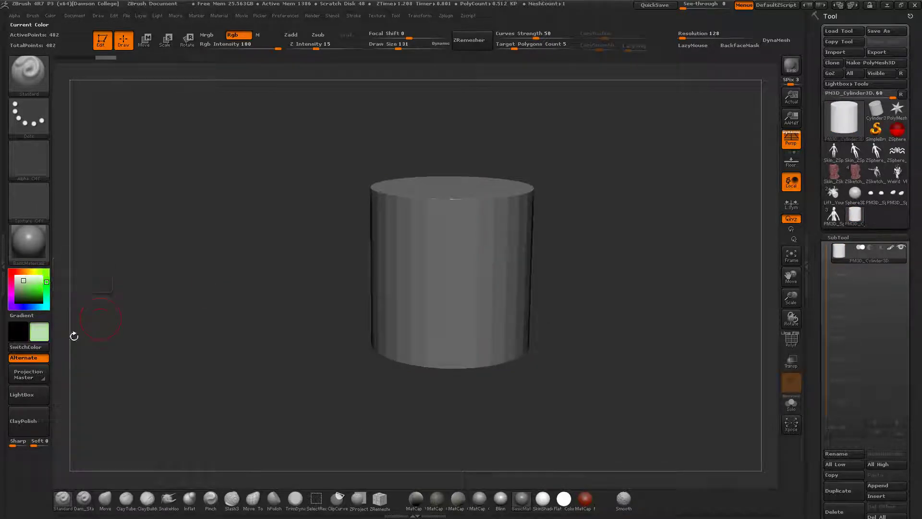
- Set the brush to Mrgb with white and compare the cylinder in the Flat Color and BasicMaterial materials
left_click(564, 498)
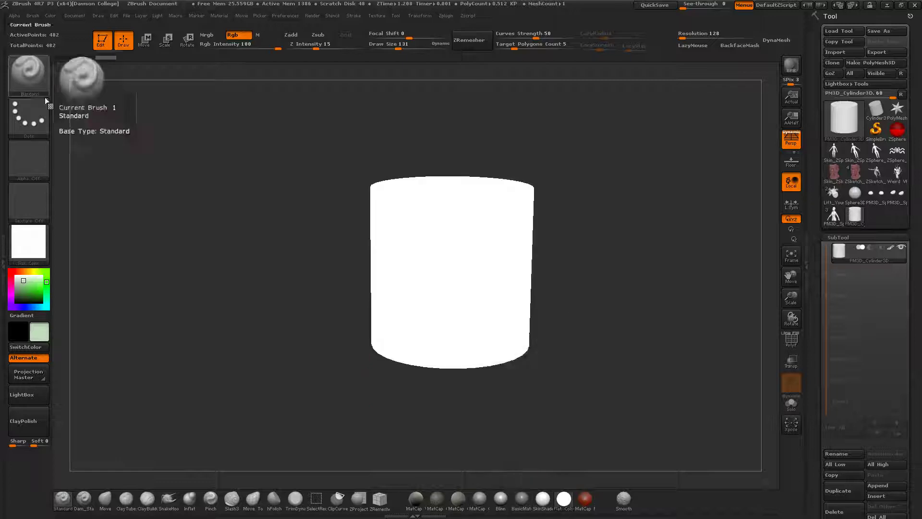
left_click(210, 34)
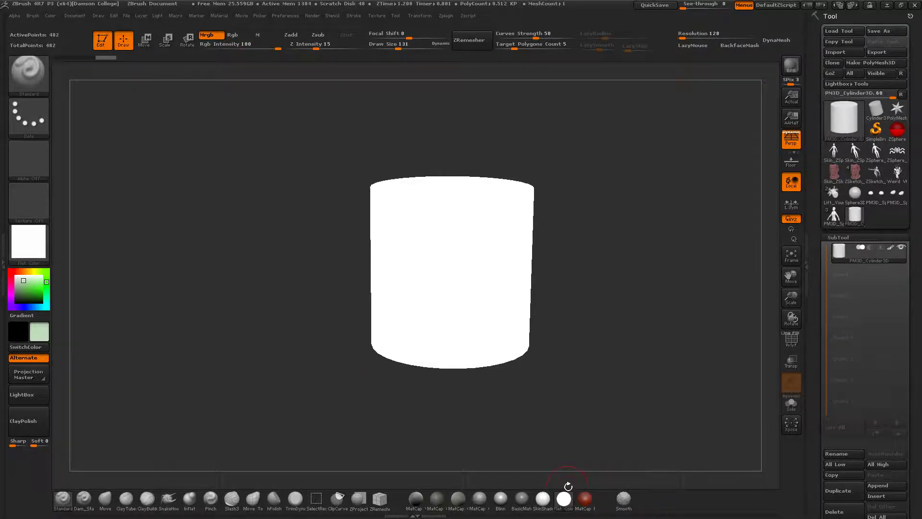
left_click(16, 276)
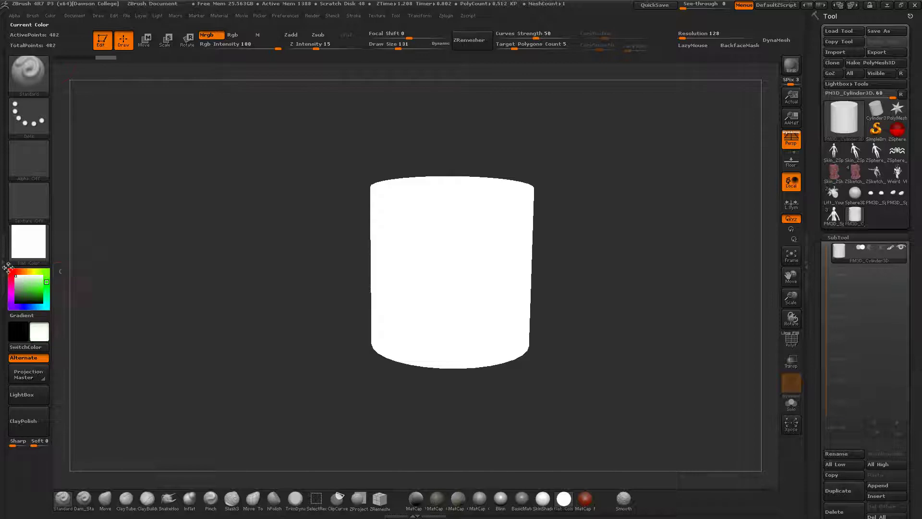
left_click(50, 15)
left_click(500, 500)
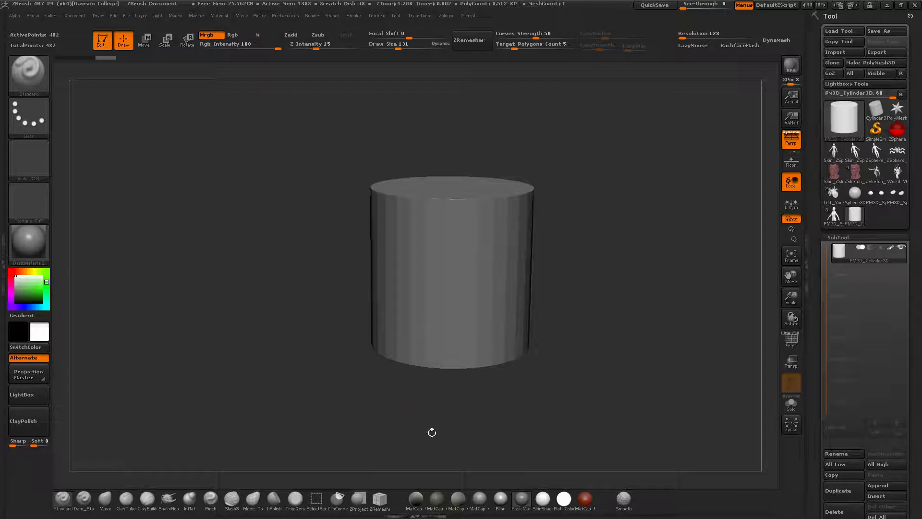
left_click(564, 500)
left_click(524, 500)
- Set the brush back to Rgb only and fill the cylinder with yellow (R 251, G 210, B 87)
left_click(236, 35)
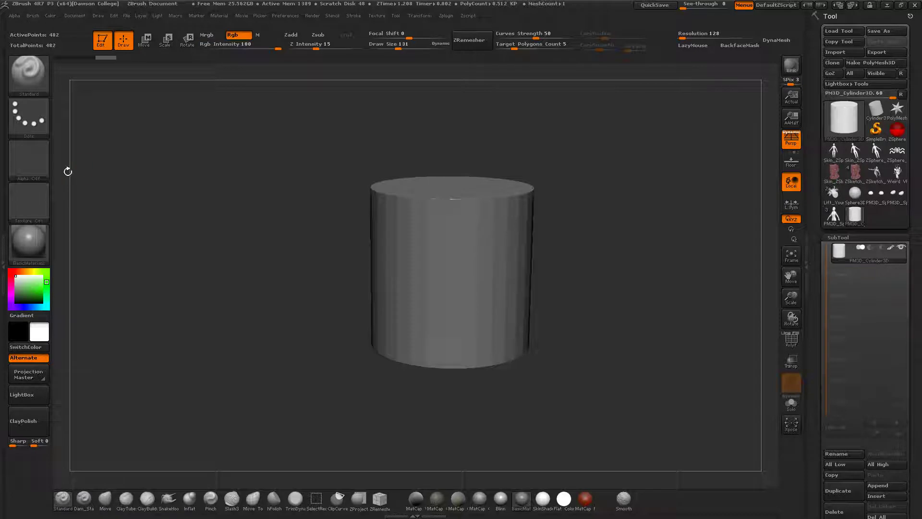
mouse_move(30, 292)
left_mouse_down()
mouse_move(41, 285)
mouse_move(29, 272)
left_mouse_up()
left_click(33, 273)
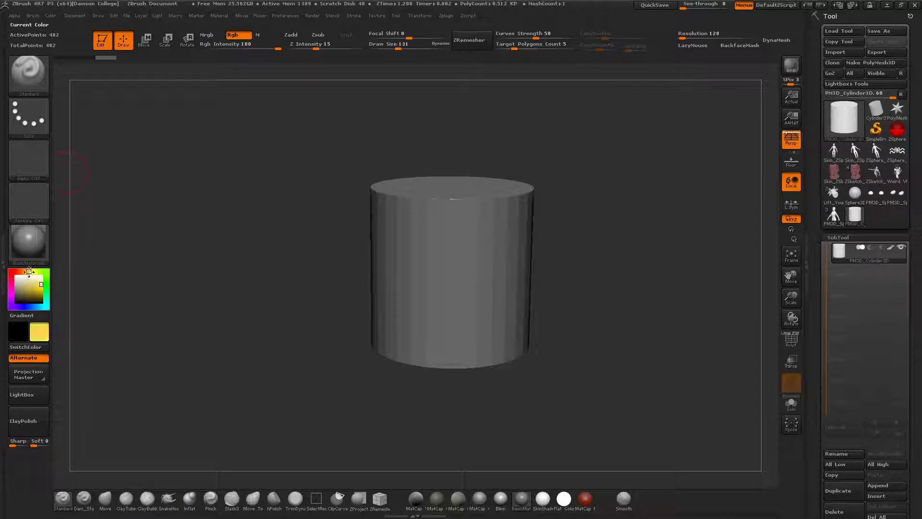
left_click(50, 16)
left_click(71, 210)
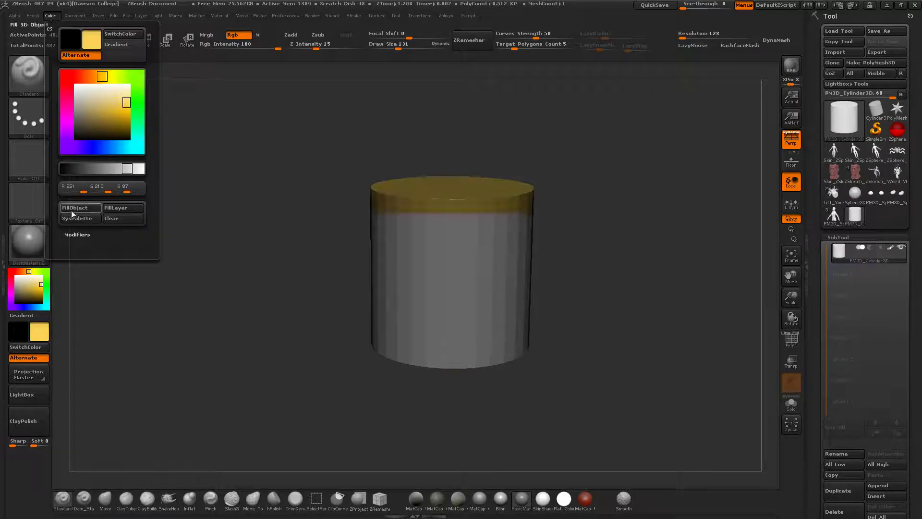
- Pick a bright green and paint freehand strokes across the upper side of the yellow cylinder
left_click_drag(47, 279, 46, 282)
left_click_drag(437, 218, 419, 243)
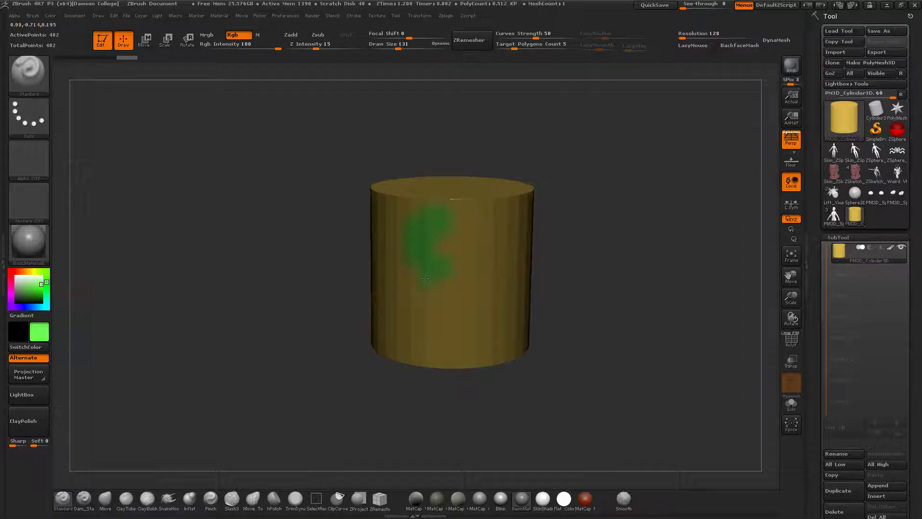
left_click_drag(426, 278, 424, 295)
left_click_drag(613, 251, 636, 361, "alt")
left_click_drag(483, 247, 469, 232)
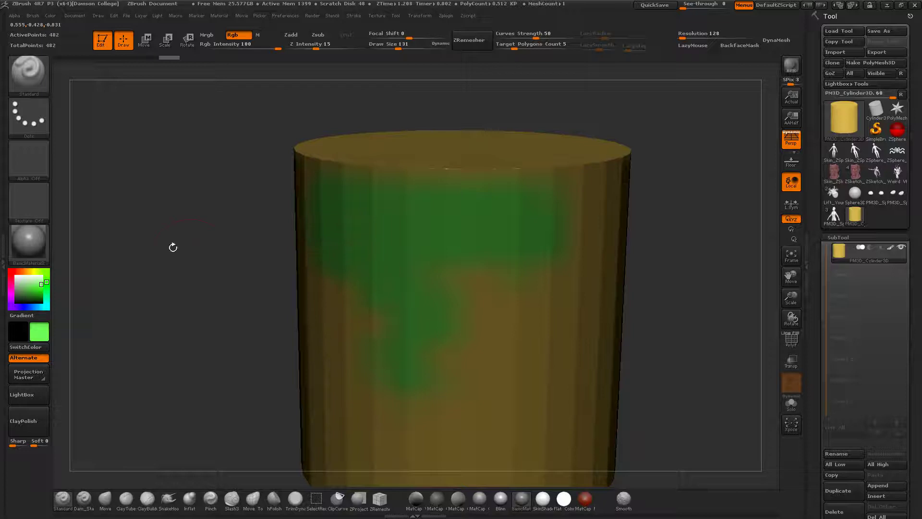
- Reduce the draw size to 72 and show the polyframe over the painted cylinder
left_click_drag(172, 246, 223, 247)
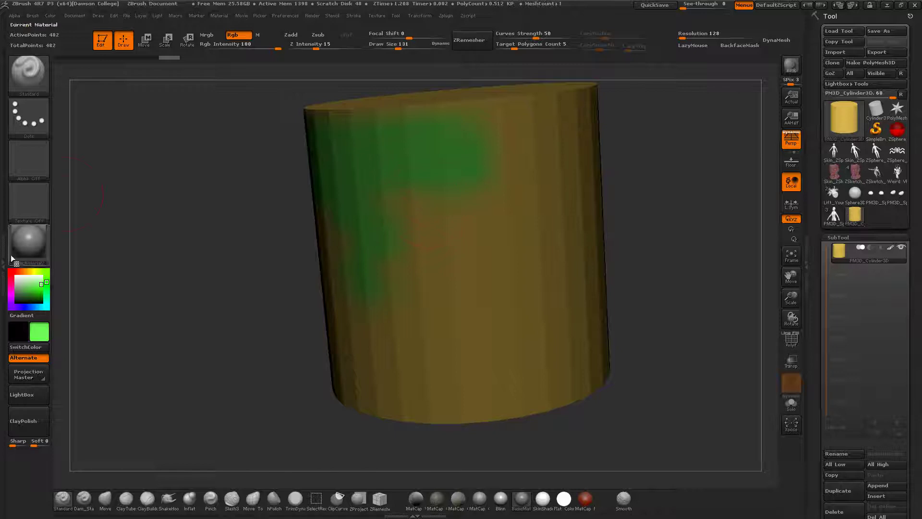
key("s")
left_click_drag(401, 198, 394, 198)
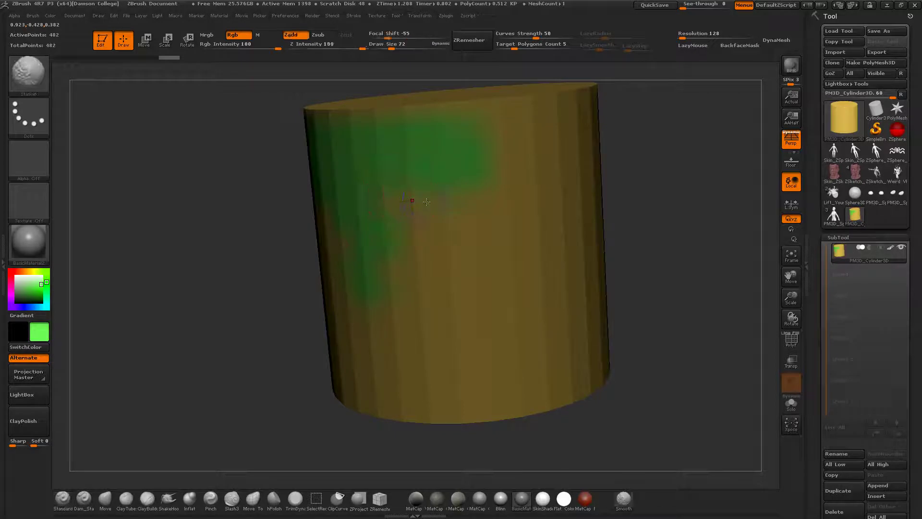
key("shift+f")
key("shift+f")
key("shift+f")
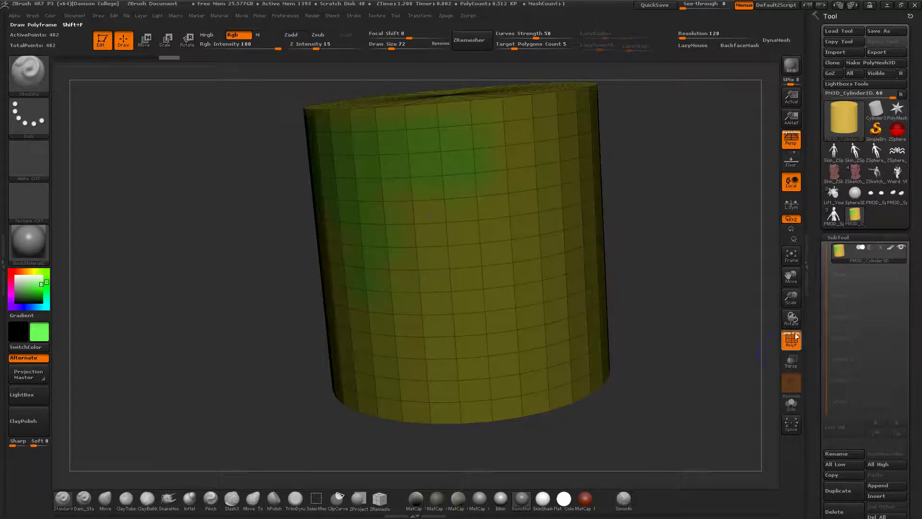
- Extend the green paint on the cylinder's upper front with the polyframe shown, and hide the polyframe
left_click(799, 337)
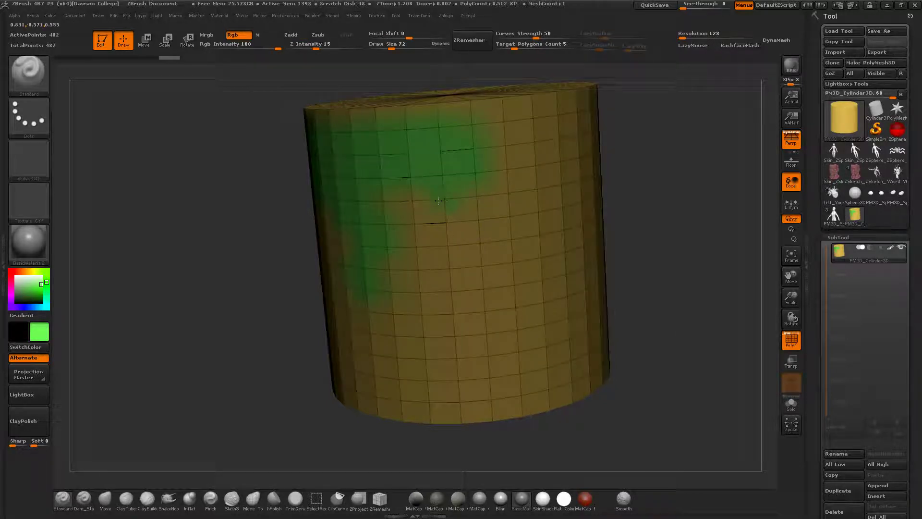
left_click_drag(417, 201, 412, 199)
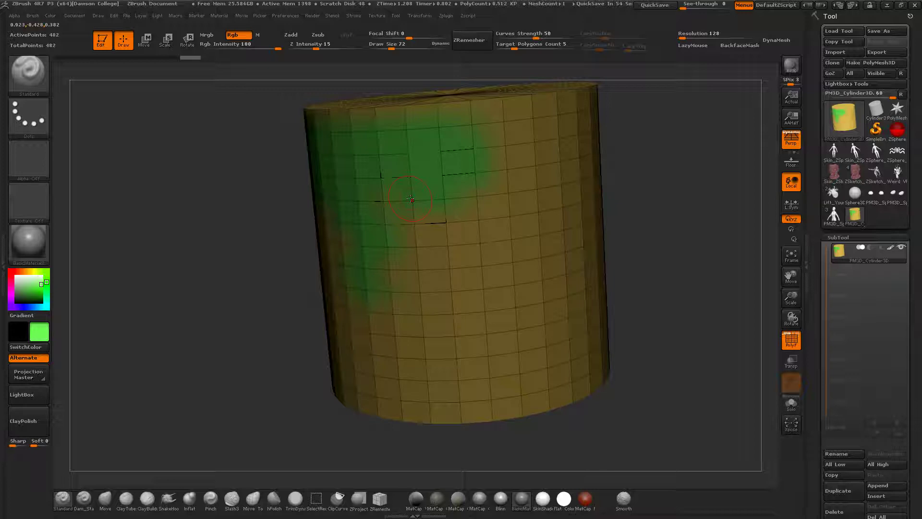
key("shift+f")
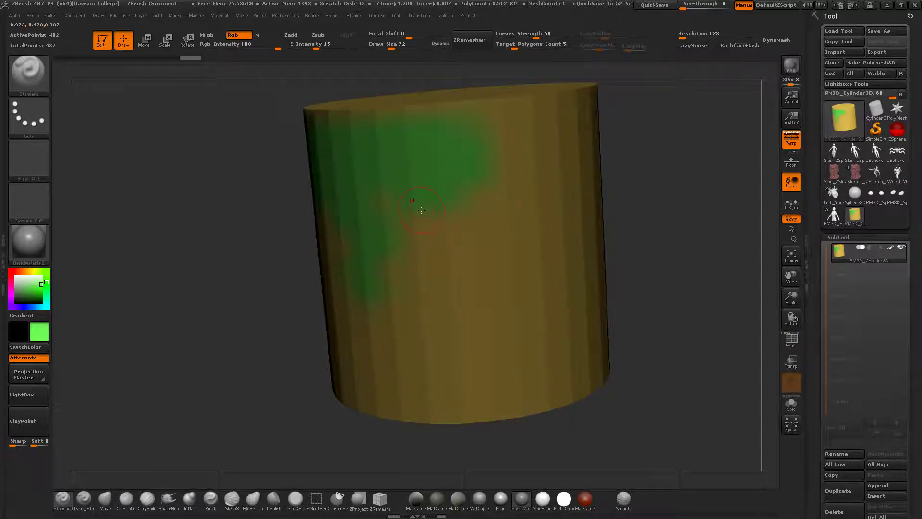
- Load Texture 11 as the brush texture and try it with the FreeHand stroke on the cylinder
left_click(35, 202)
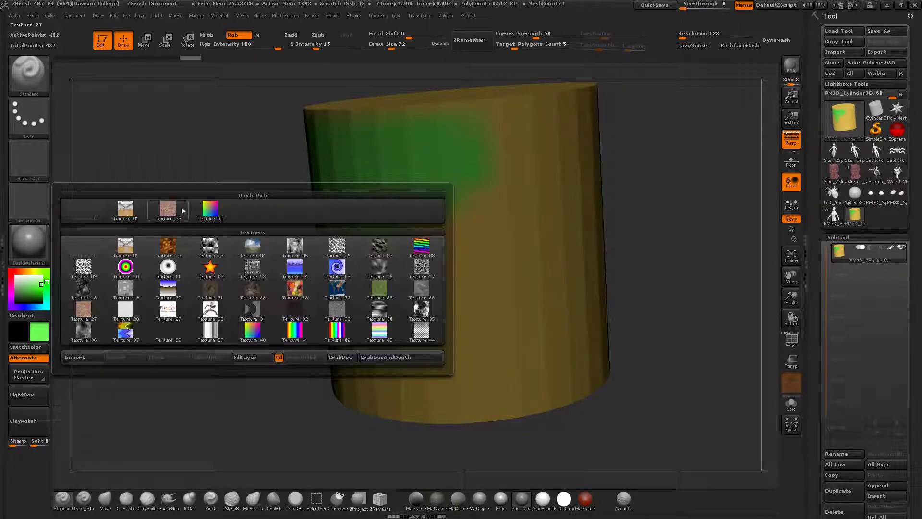
left_click(169, 269)
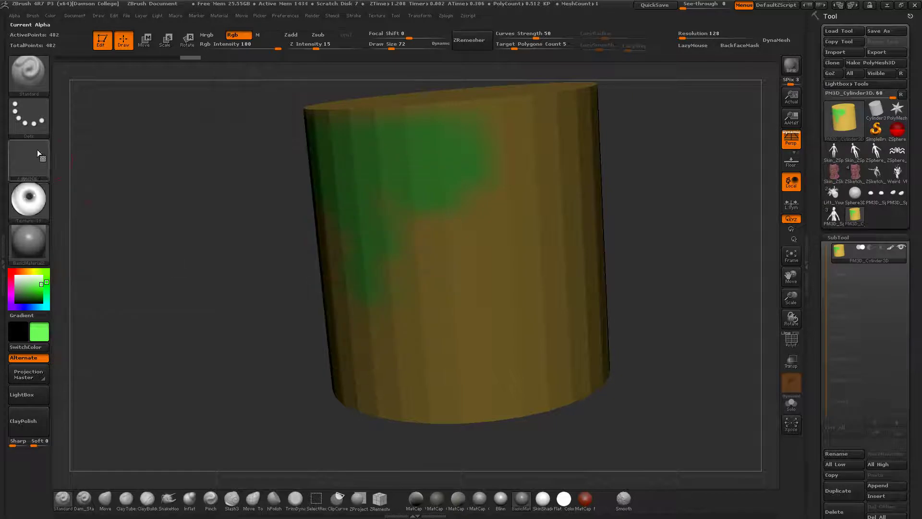
left_click(32, 120)
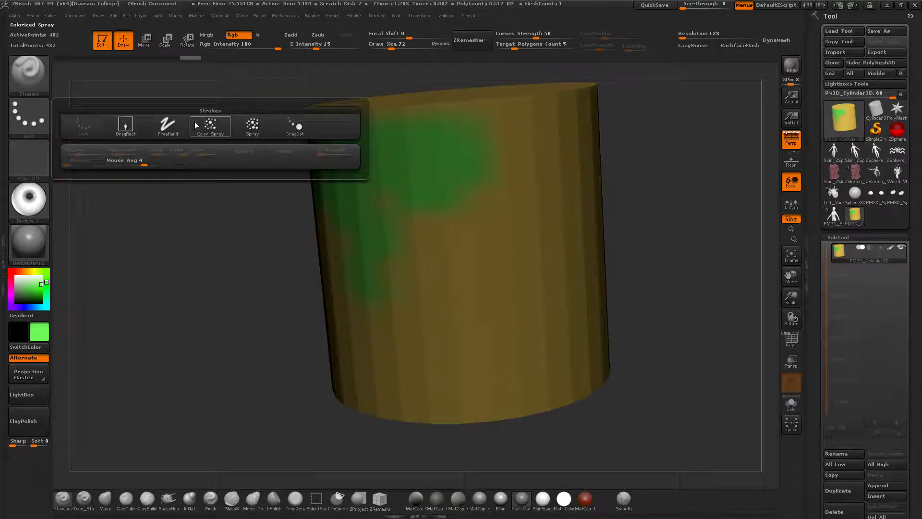
left_click(166, 125)
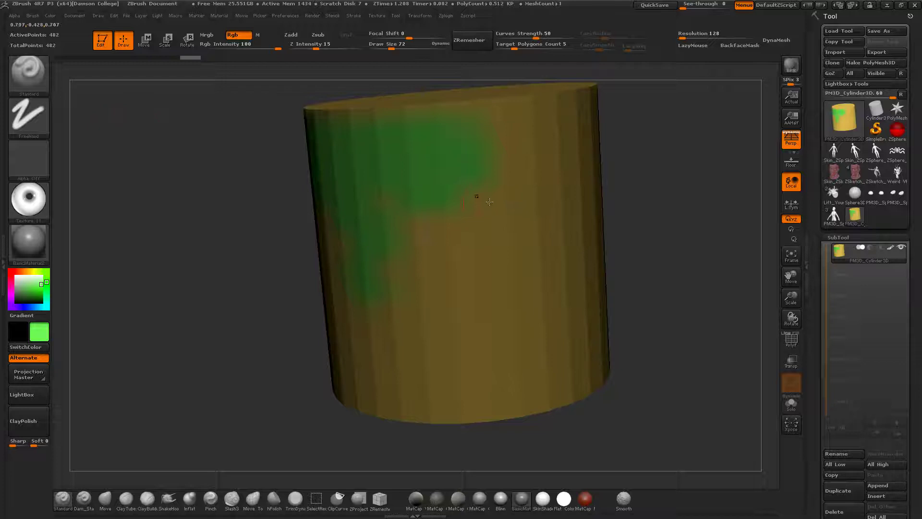
key("ctrl+z")
- Set the stroke type to DragRect and stamp the eye texture large across the cylinder's front
left_click(28, 121)
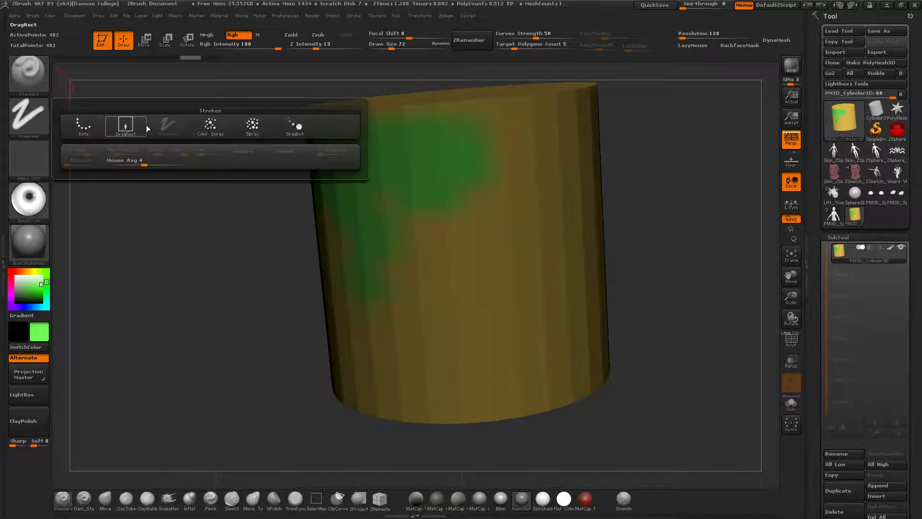
left_click(127, 129)
left_click_drag(475, 241, 532, 516)
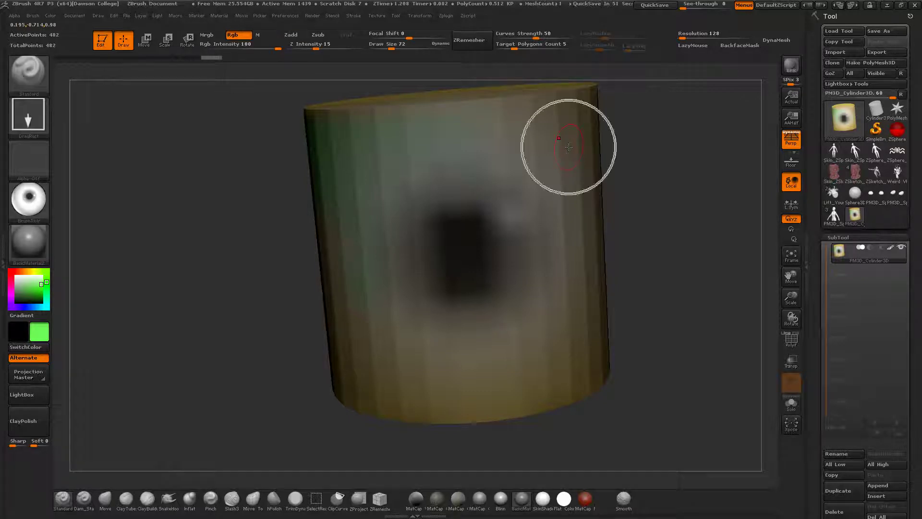
- Subdivide the cylinder three times and stamp the eye texture over its front again
key("ctrl")
key("ctrl+d")
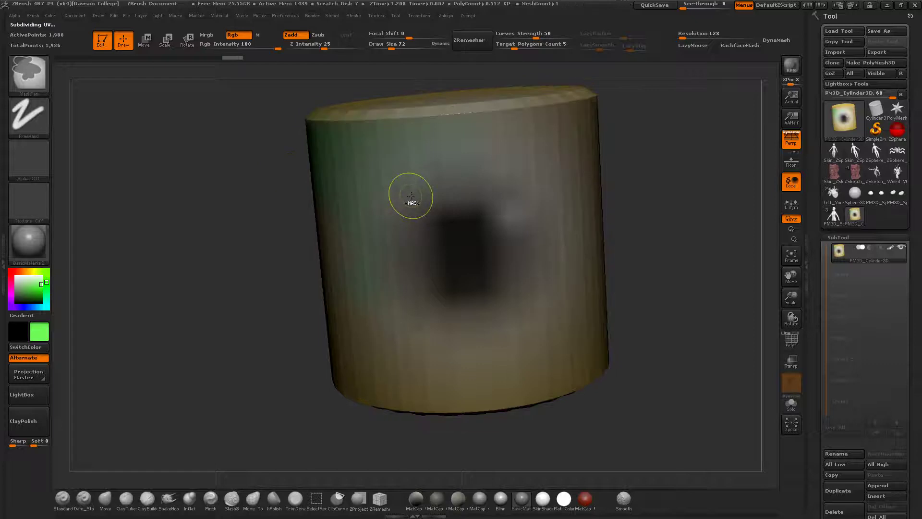
key("ctrl+d")
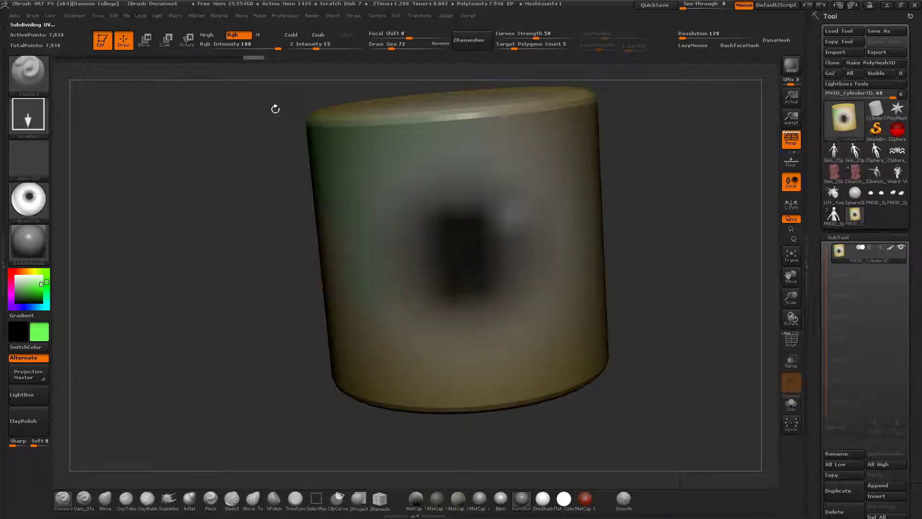
key("ctrl+d")
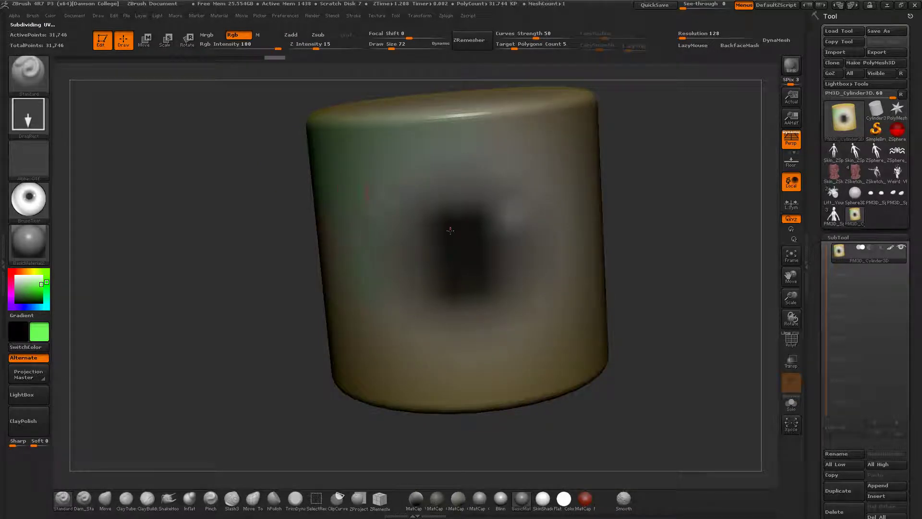
mouse_move(464, 250)
left_mouse_down()
mouse_move(605, 447)
mouse_move(641, 470)
left_mouse_up()
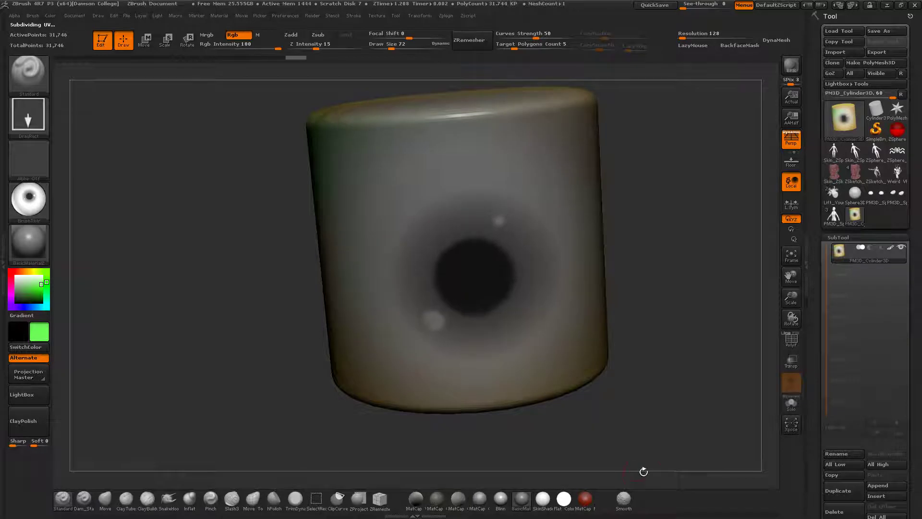
- Show the polyframe and inspect the edges of the stamped eye against the mesh up close
key("shift")
key("shift+f")
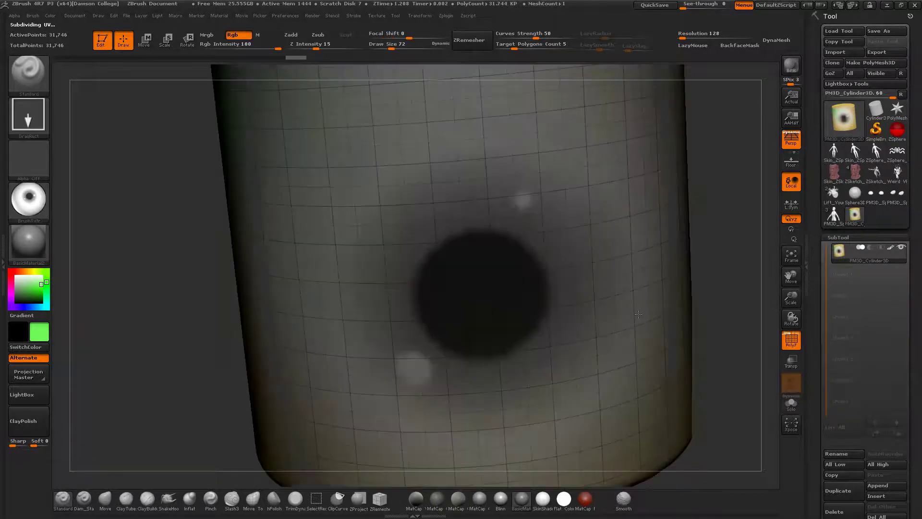
scroll(490, 285, "up", 5)
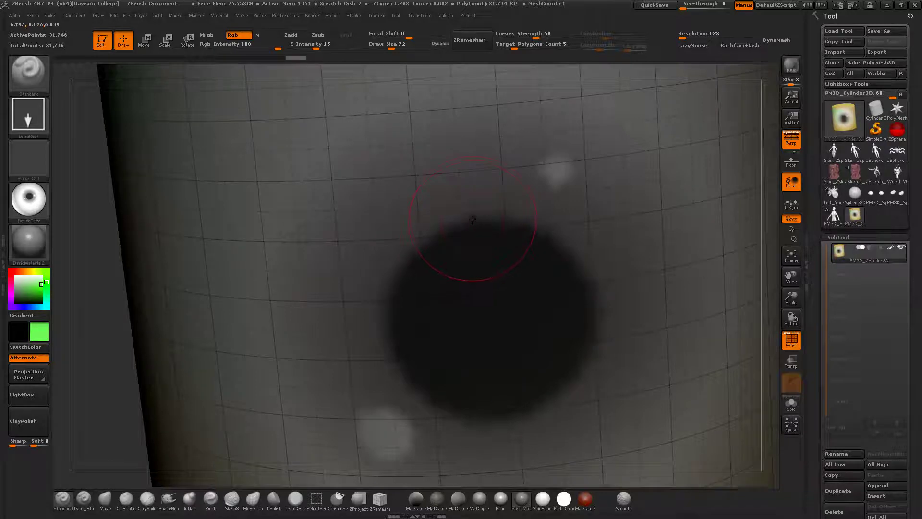
- Subdivide the cylinder three more times and stamp the eye texture twice over its front
key("f")
key("ctrl+d")
key("ctrl+d")
key("ctrl+d")
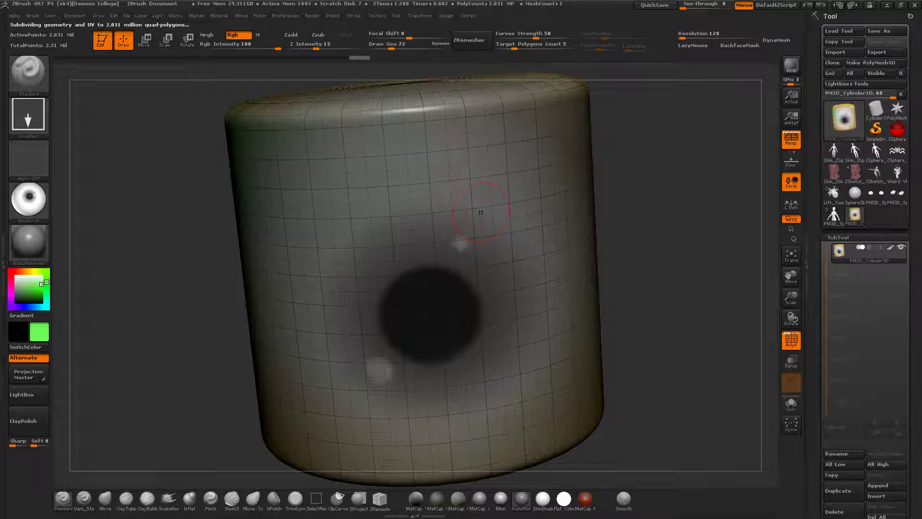
left_click_drag(423, 310, 667, 495)
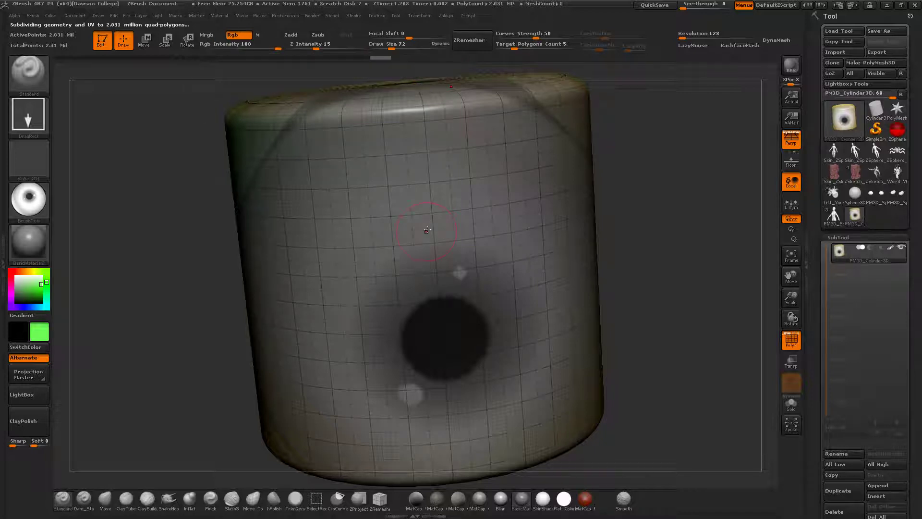
left_click_drag(417, 285, 691, 485)
- Pick Texture 27, step the cylinder down to its lowest subdivision level and stamp the texture across its front
mouse_move(30, 206)
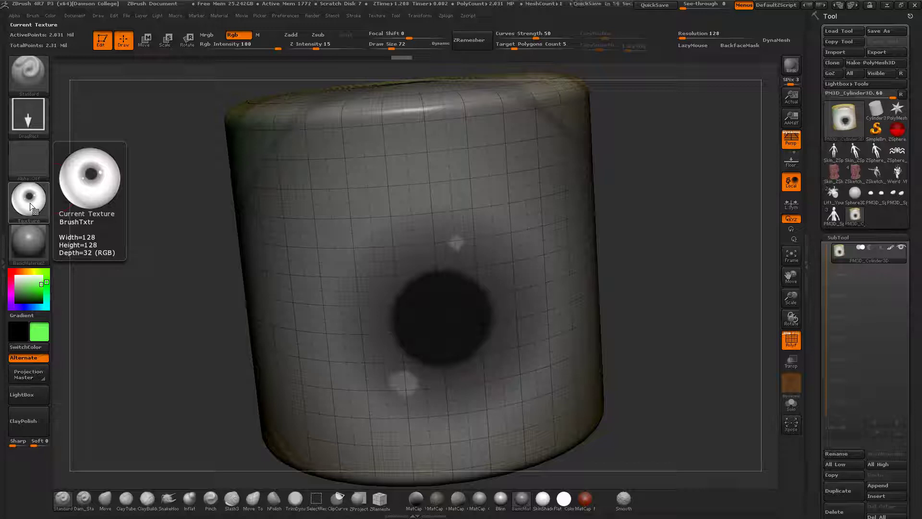
left_click(31, 206)
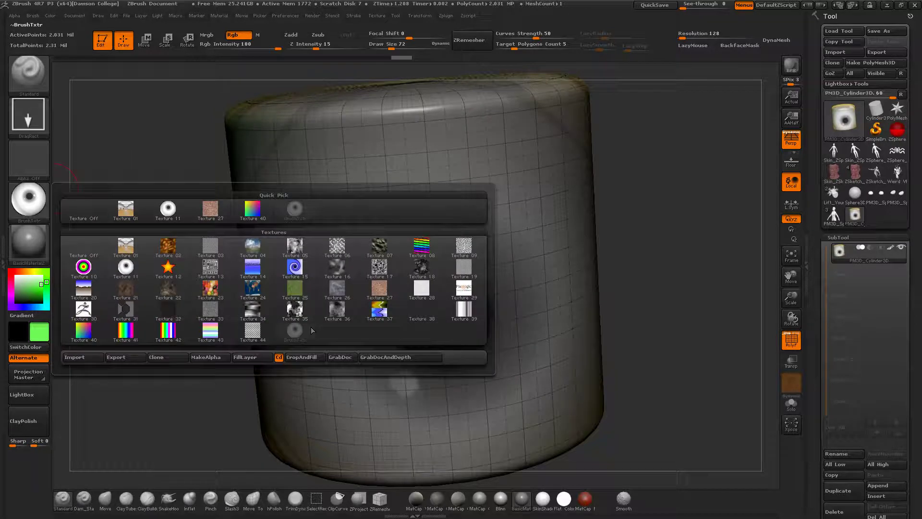
mouse_move(211, 286)
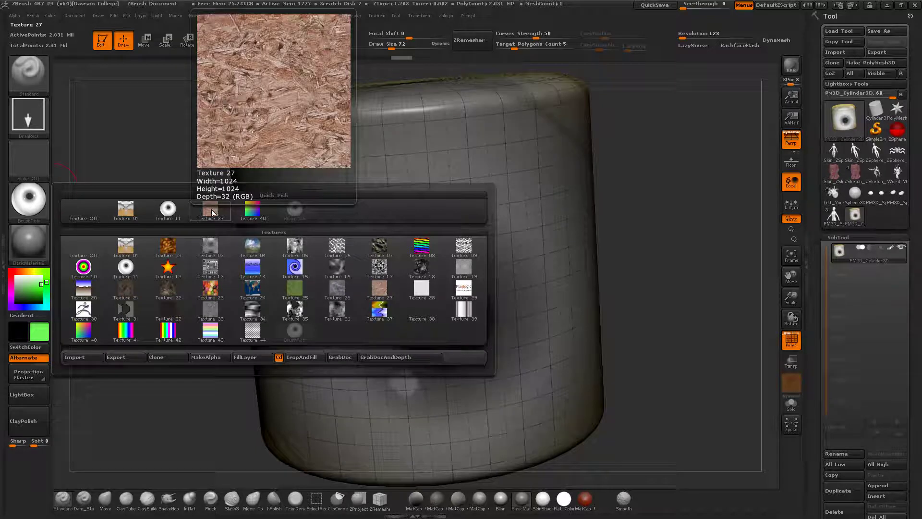
left_click(212, 213)
key("shift")
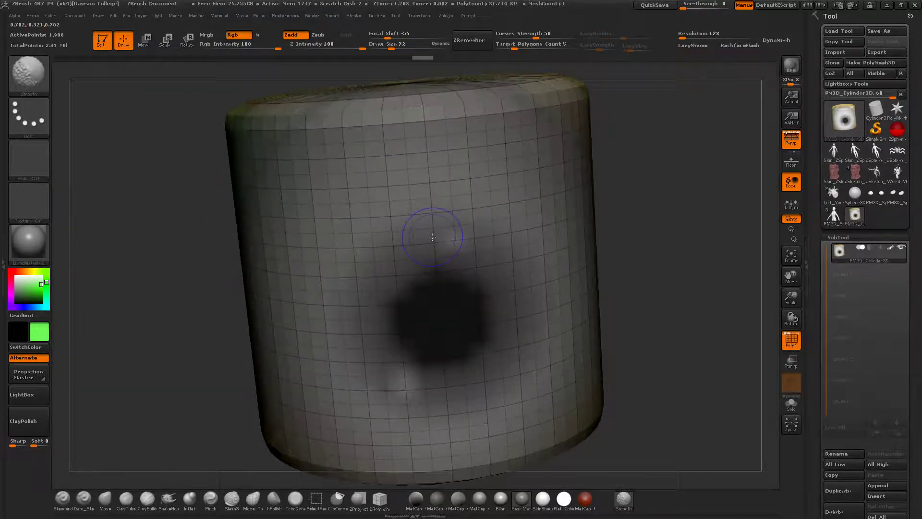
key("shift+d")
mouse_move(434, 244)
left_mouse_down()
mouse_move(628, 517)
mouse_move(496, 298)
left_mouse_up()
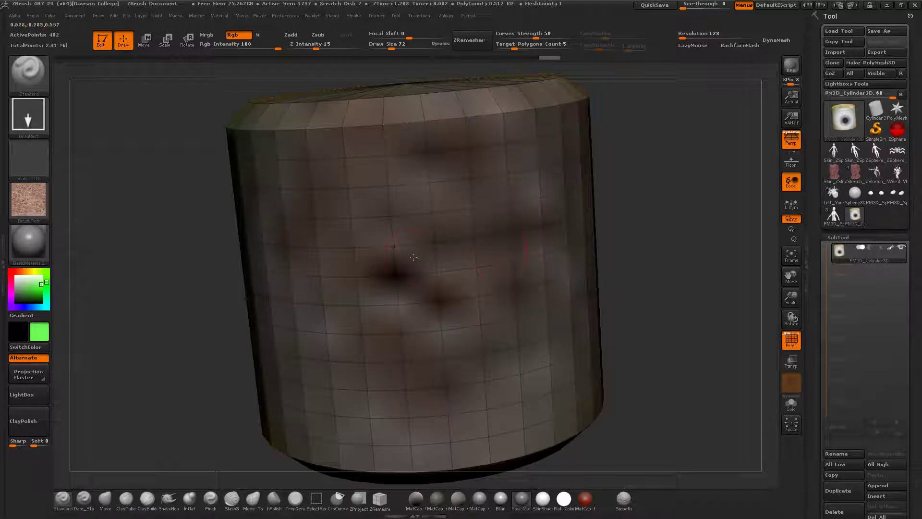
- Return the cylinder to its highest subdivision level, hide the polyframe and try a stamp of Texture 27
key("ctrl+d")
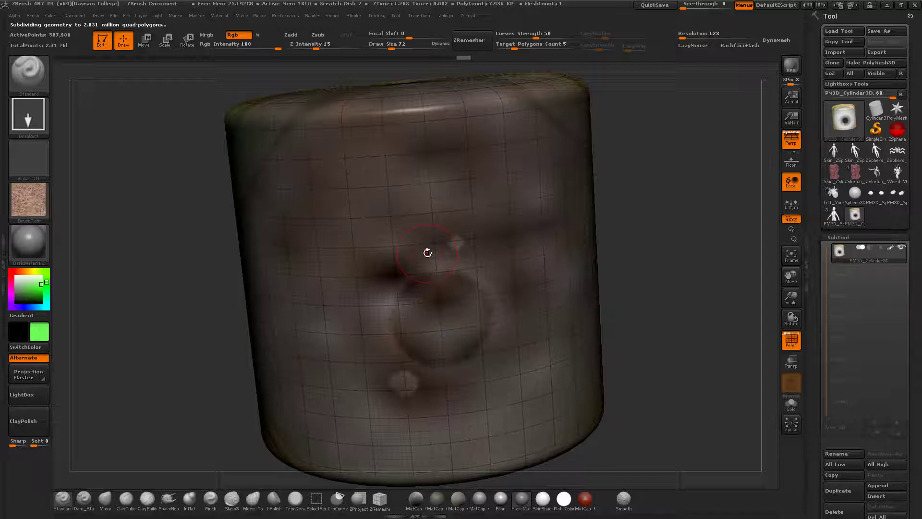
key("shift+f")
left_click_drag(434, 272, 532, 498)
key("ctrl+z")
- Set Focal Shift to -100 and Z Intensity to 100, and stamp Texture 27 over the cylinder's front
left_click_drag(393, 35, 384, 69)
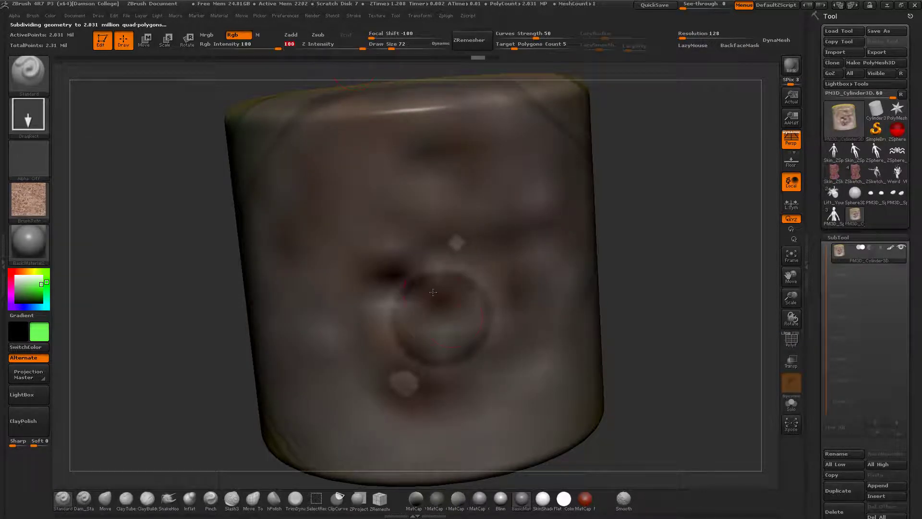
left_click_drag(432, 291, 585, 442)
mouse_move(638, 309)
left_mouse_down("alt")
mouse_move(623, 267)
mouse_move(627, 274)
mouse_move(611, 275)
left_mouse_up("alt")
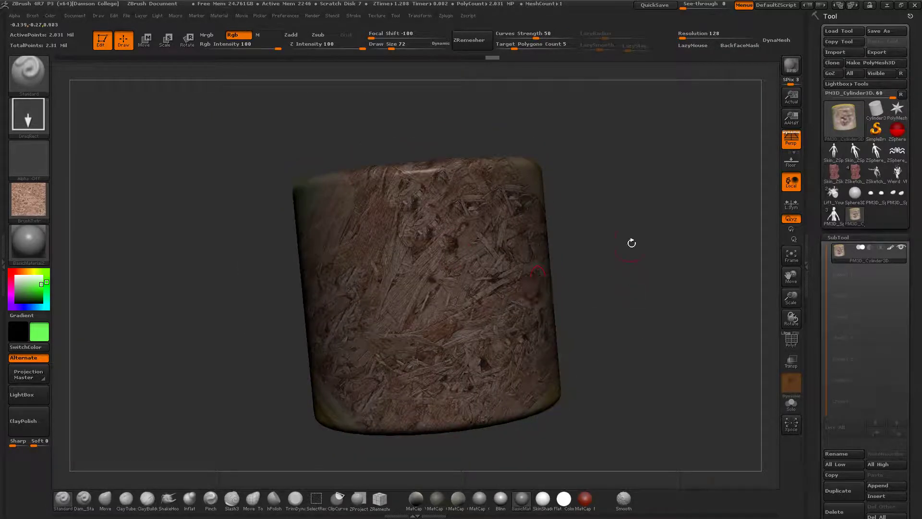
left_click_drag(631, 242, 642, 346, "alt")
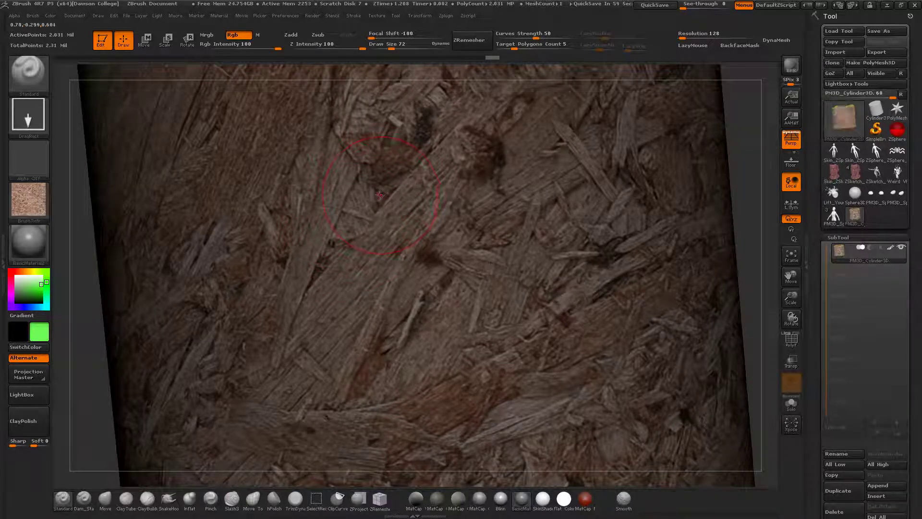
left_click_drag(712, 68, 735, 231, "alt")
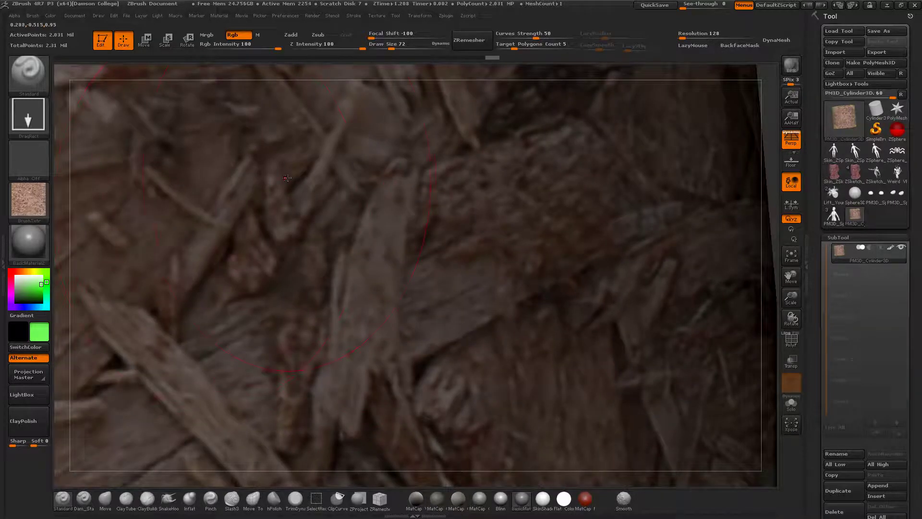
key("f")
left_click_drag(595, 258, 634, 259)
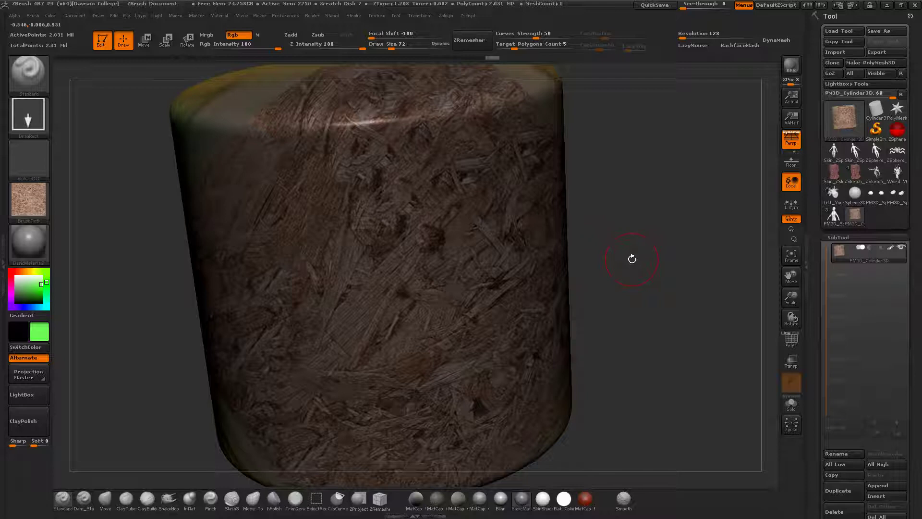
- Compare the textured cylinder in the Flat Color and SkinShade4 materials, ending on Flat Color
left_click(568, 502)
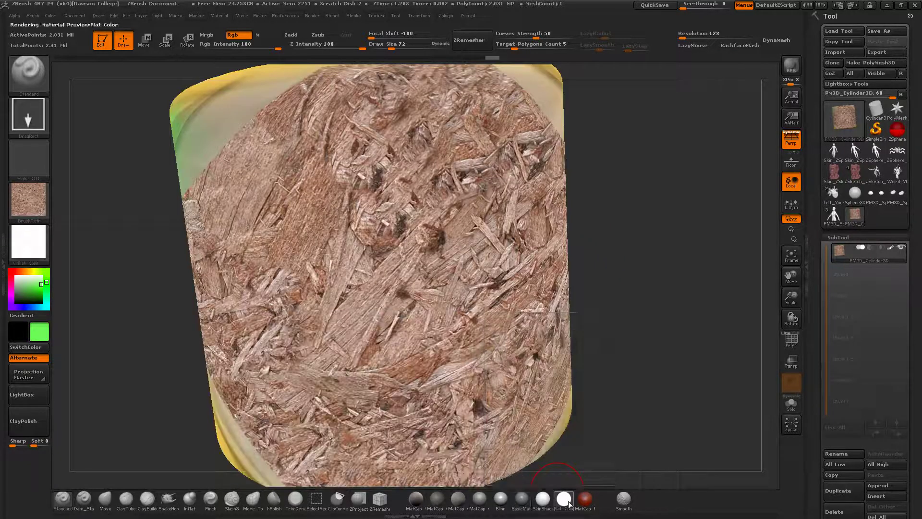
left_click(544, 502)
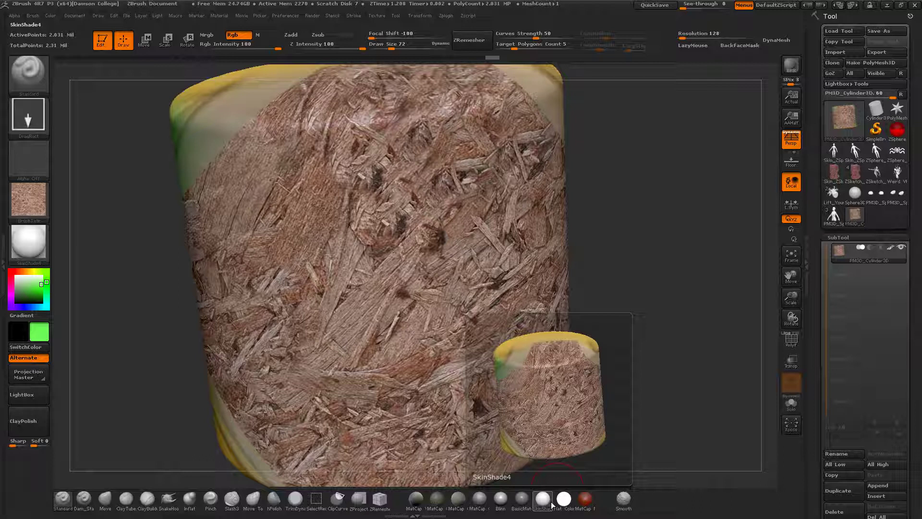
mouse_move(565, 504)
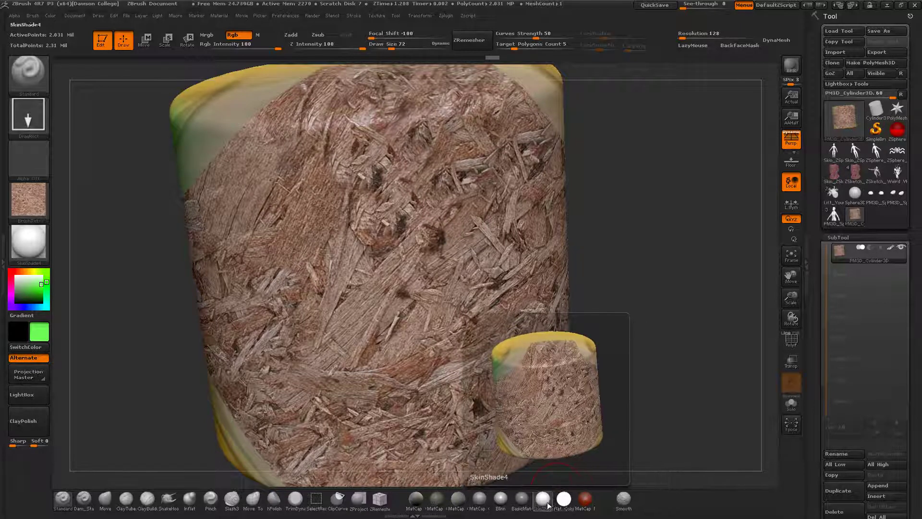
left_click(566, 505)
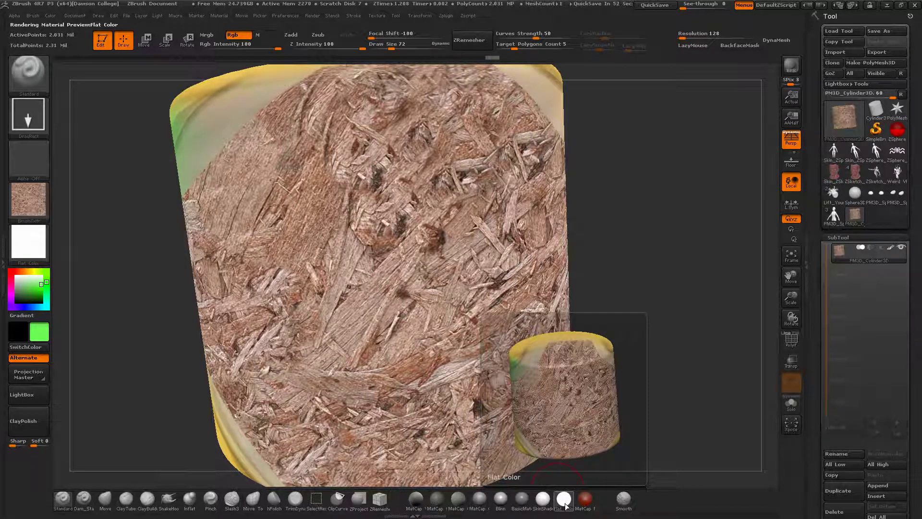
- Turn the cylinder and stamp Texture 27 over an adjacent side of its wall
left_click_drag(623, 263, 603, 208, "alt")
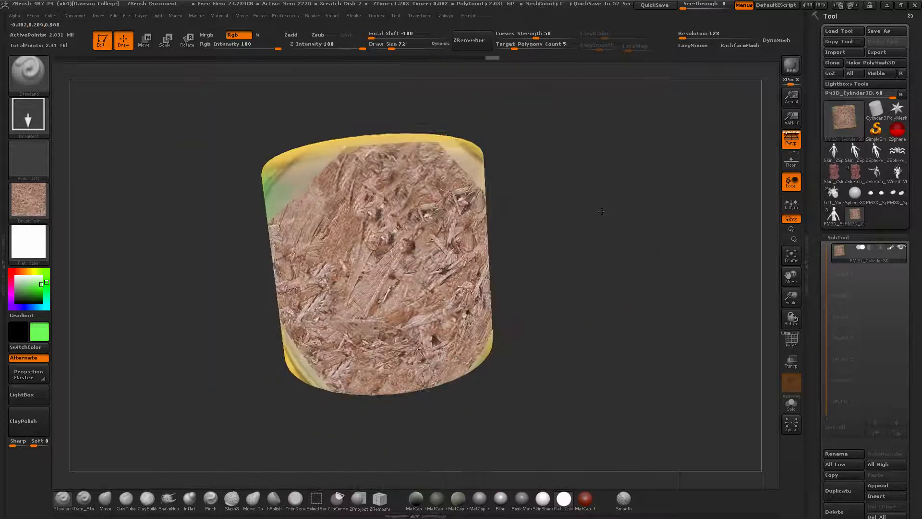
left_click_drag(519, 250, 554, 256)
left_click_drag(363, 242, 408, 437)
left_click_drag(506, 286, 542, 311)
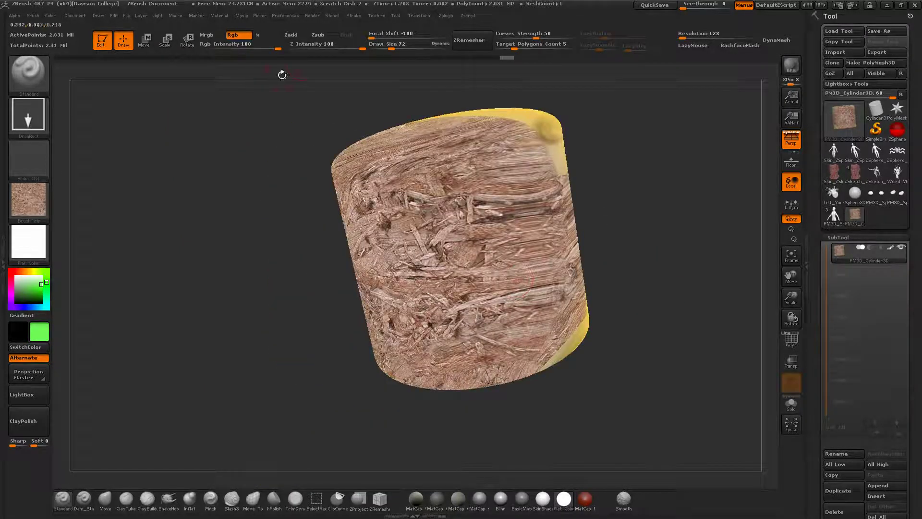
key("s")
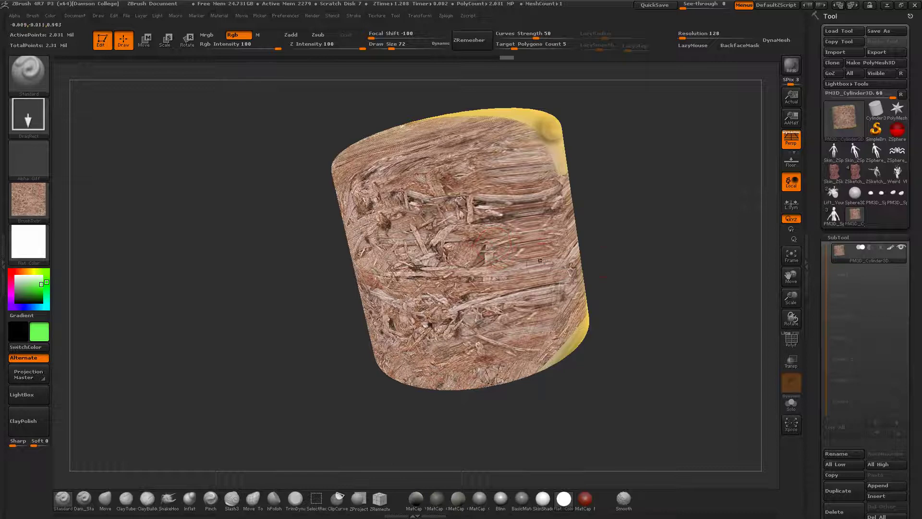
- Turn the cylinder to its remaining yellow area and stamp Texture 27 repeatedly over that side, undoing an unwanted stamp
mouse_move(555, 264)
right_mouse_down()
mouse_move(418, 265)
mouse_move(528, 288)
mouse_move(507, 262)
right_mouse_up()
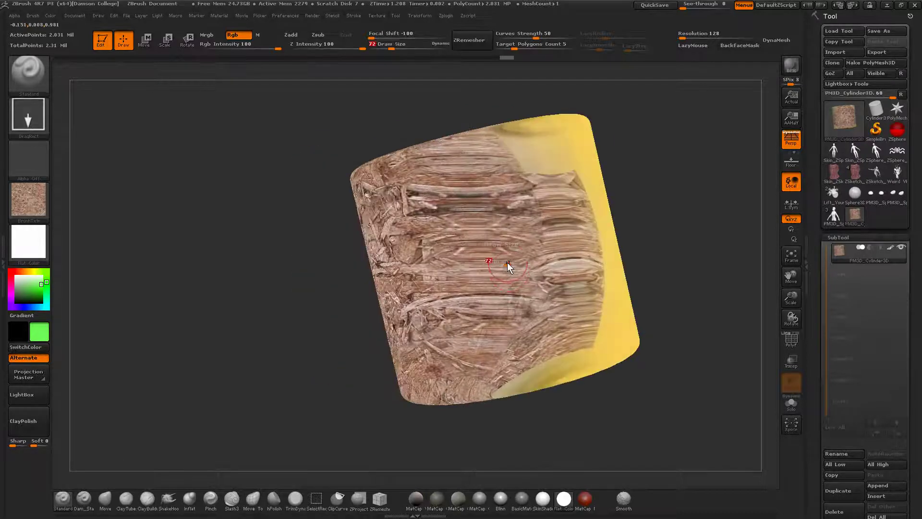
key("s")
right_click_drag(490, 301, 365, 326)
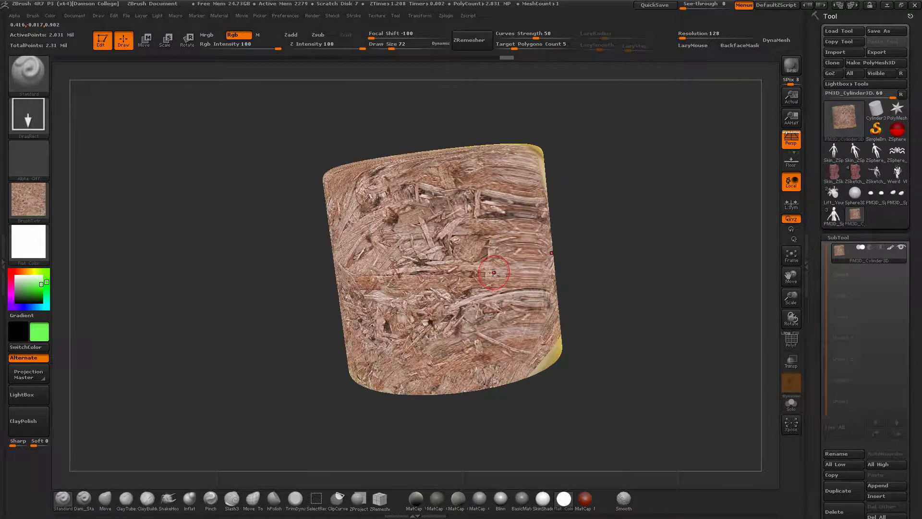
right_click_drag(540, 290, 465, 289)
left_click_drag(499, 279, 501, 458)
left_click_drag(486, 176, 493, 341)
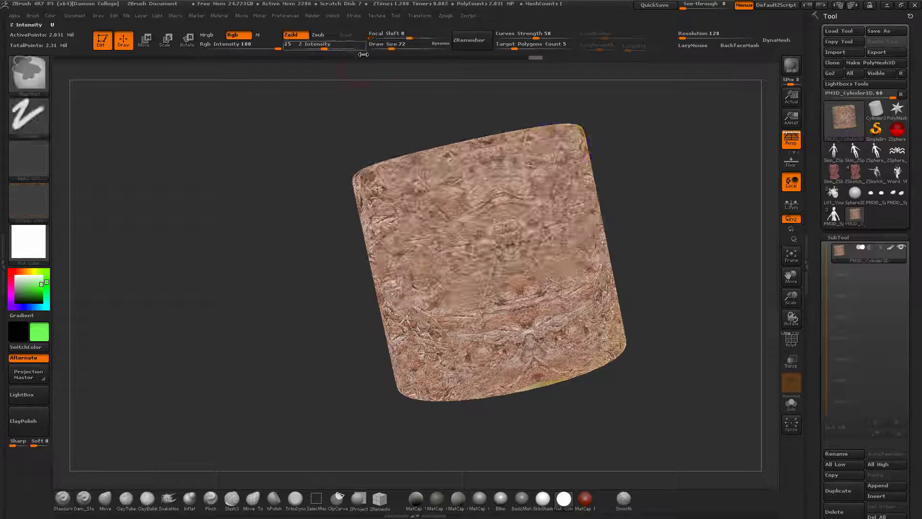
key("ctrl+z")
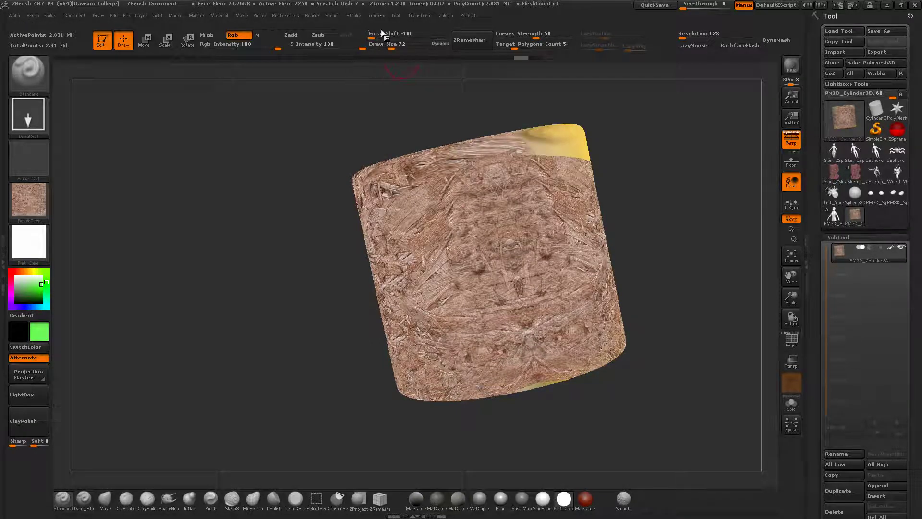
left_click_drag(452, 244, 530, 293)
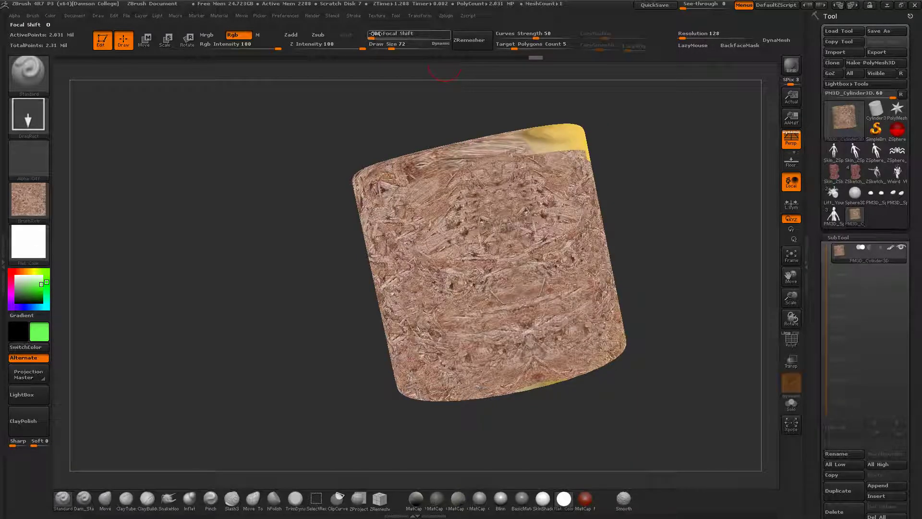
- Set Focal Shift to 0 and stamp Texture 27 with soft edges over the same side of the cylinder
left_click_drag(375, 34, 379, 39)
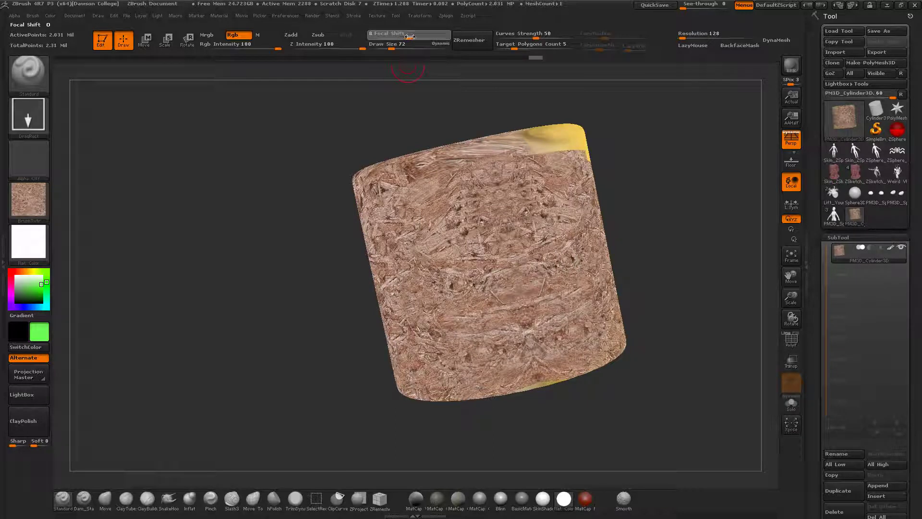
left_click_drag(459, 264, 505, 385)
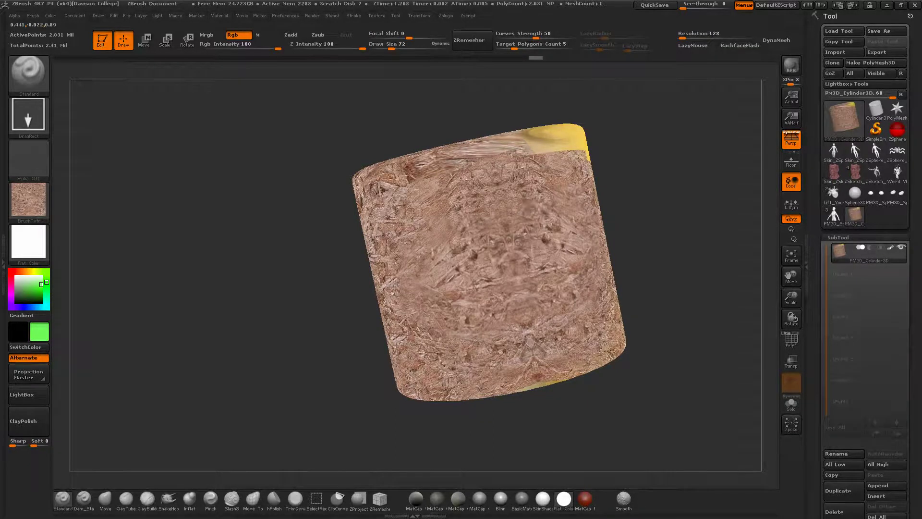
left_click_drag(490, 344, 470, 381)
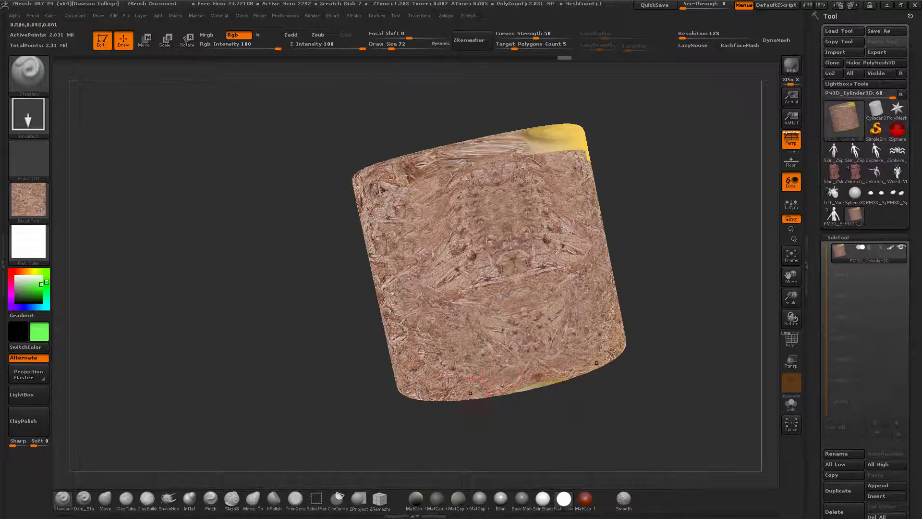
left_click_drag(451, 307, 461, 325)
- Stamp Texture 27 across the cylinder's upper rim to blend the texture between the wall and the top face
left_click_drag(243, 306, 305, 308)
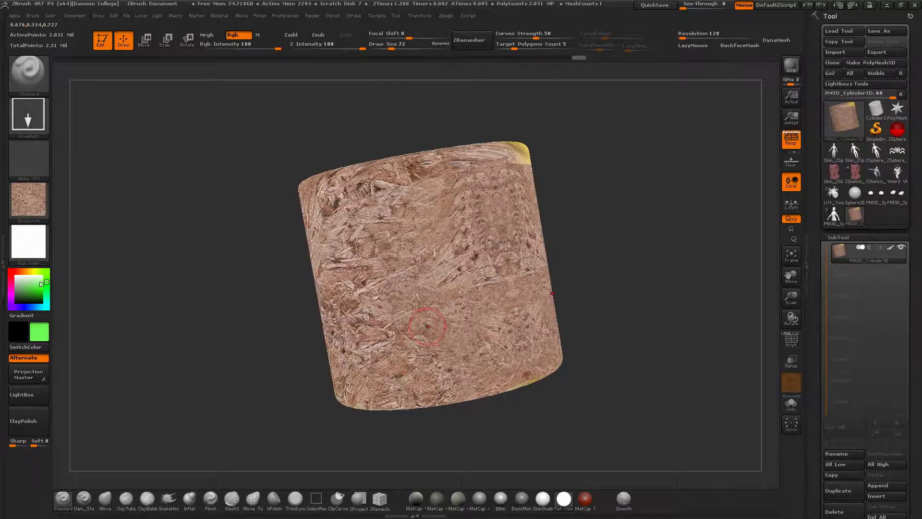
left_click_drag(243, 185, 253, 232)
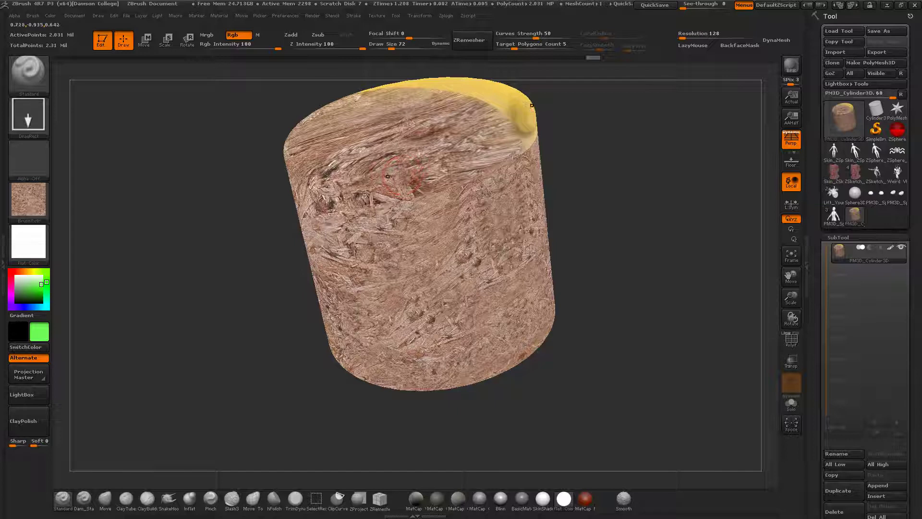
left_click_drag(401, 182, 519, 327)
left_click_drag(633, 225, 438, 192)
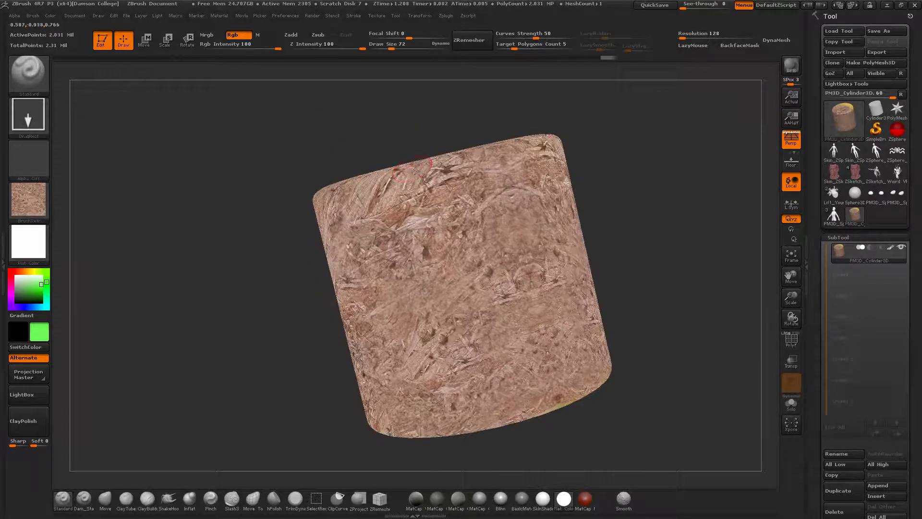
left_click_drag(243, 154, 421, 112)
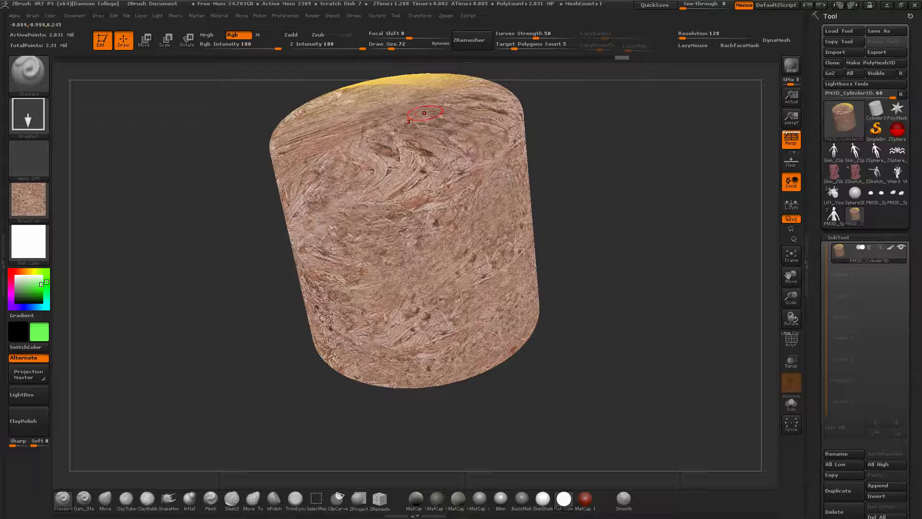
left_click_drag(595, 197, 577, 155)
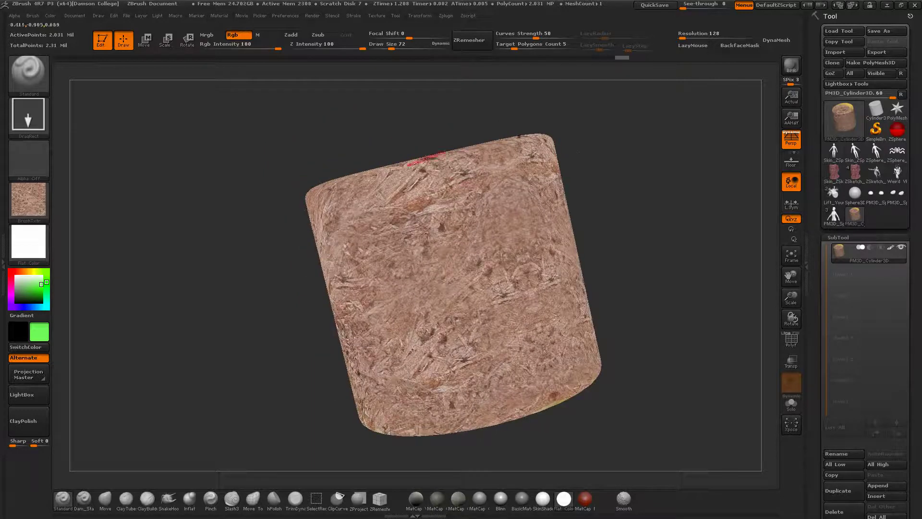
left_click_drag(396, 130, 394, 144)
left_click_drag(244, 182, 211, 212)
- Paint a mask over the cylinder's top face and invert it to protect the wall
left_click_drag(336, 156, 500, 123, "ctrl")
mouse_move(416, 135)
left_mouse_down("ctrl")
mouse_move(451, 126)
mouse_move(364, 154)
mouse_move(476, 168)
left_mouse_up("ctrl")
left_click_drag(144, 158, 188, 187)
mouse_move(449, 140)
left_mouse_down("ctrl")
mouse_move(351, 153)
mouse_move(339, 134)
mouse_move(360, 180)
left_mouse_up("ctrl")
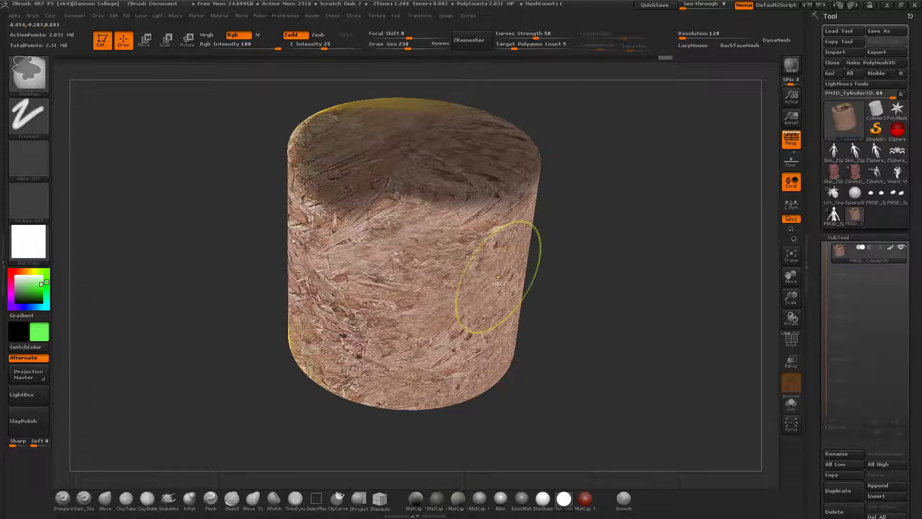
left_click(592, 229, "ctrl")
- Try a Texture 27 stamp over the unmasked top face and undo it
left_click_drag(582, 204, 578, 233)
mouse_move(418, 131)
left_mouse_down()
mouse_move(444, 146)
mouse_move(591, 317)
mouse_move(557, 230)
left_mouse_up()
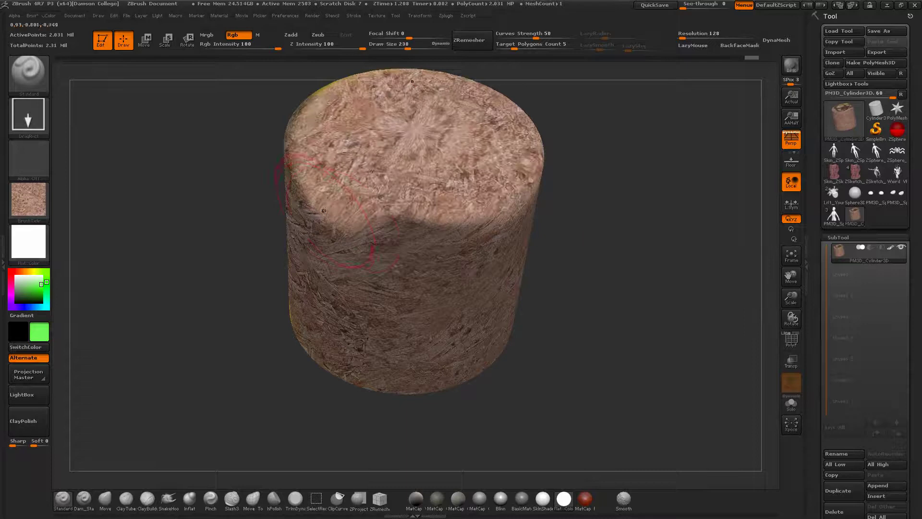
key("ctrl+z")
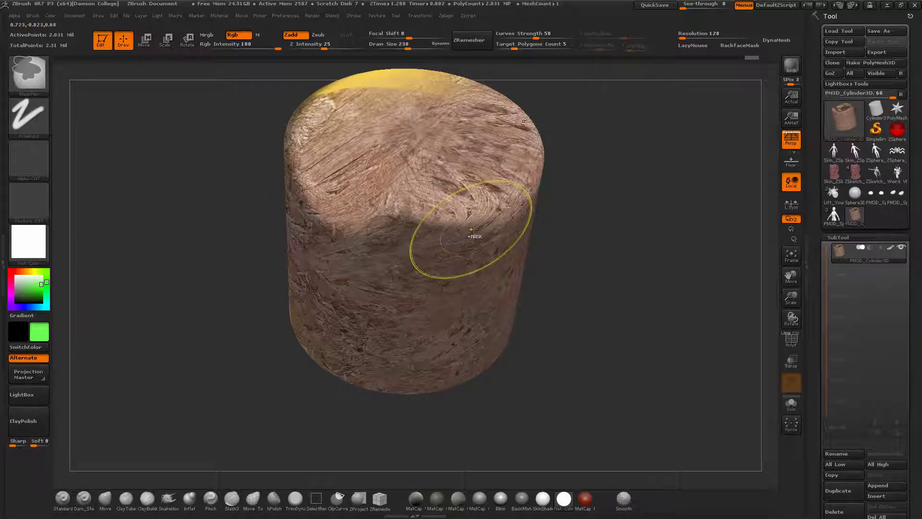
- Extend the mask along the top's edge, try another Texture 27 stamp there, and undo both the stamp and the mask
mouse_move(473, 232)
left_mouse_down("ctrl")
mouse_move(336, 236)
mouse_move(533, 159)
left_mouse_up("ctrl")
left_click_drag(585, 178, 591, 235)
left_click_drag(389, 127, 391, 143)
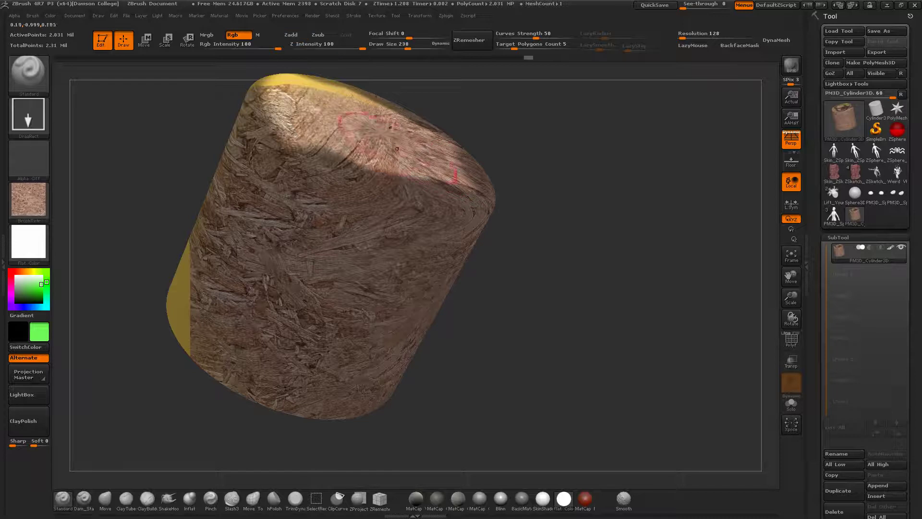
left_click_drag(443, 203, 468, 233)
left_click_drag(600, 291, 586, 320)
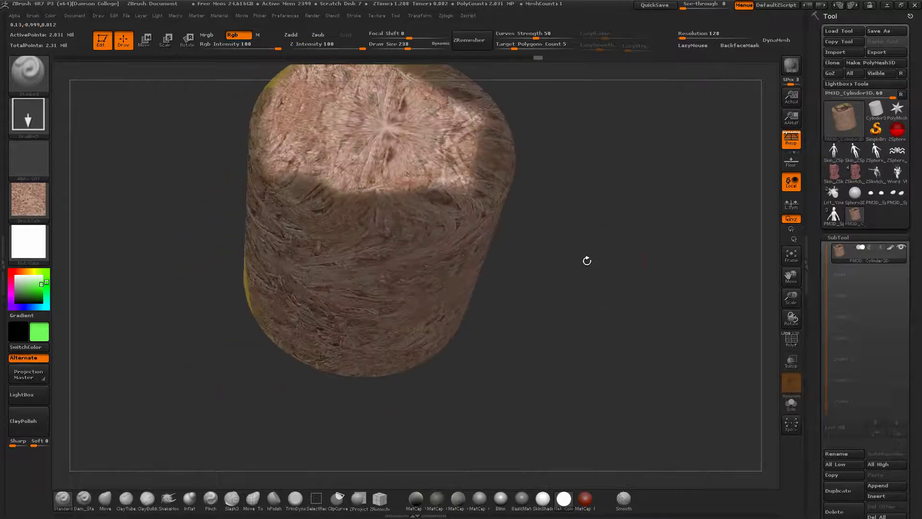
left_click_drag(587, 260, 598, 274)
key("ctrl+z")
key("ctrl+z")
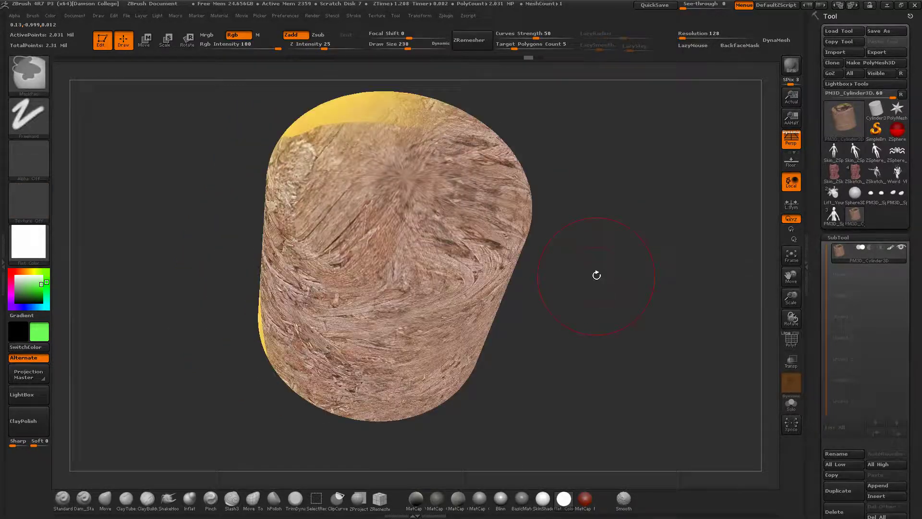
- Choose the vein-shaped Alpha 22 for the brush and turn its texture off
left_click(42, 160)
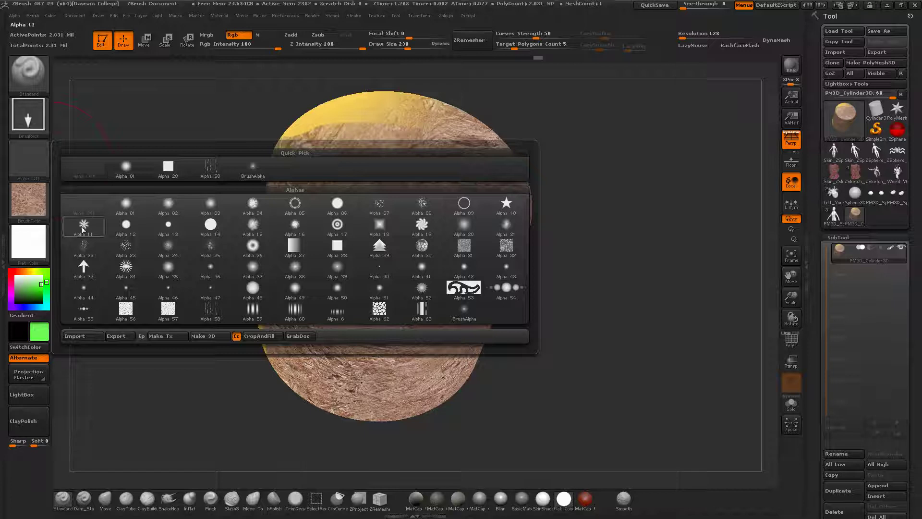
mouse_move(78, 246)
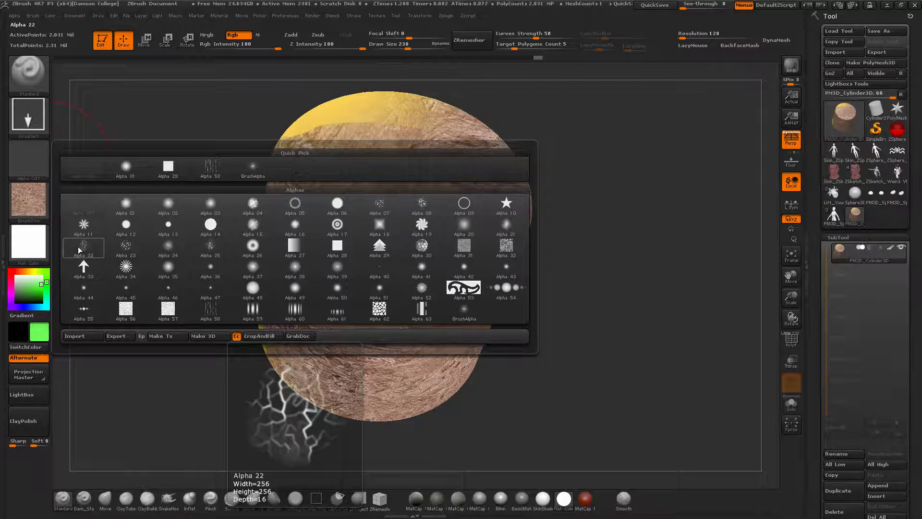
left_click(79, 246)
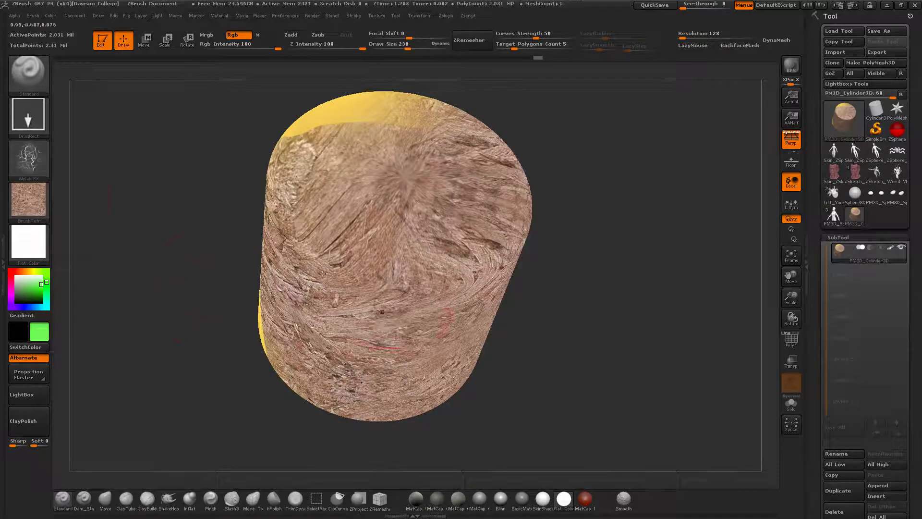
left_click(35, 194)
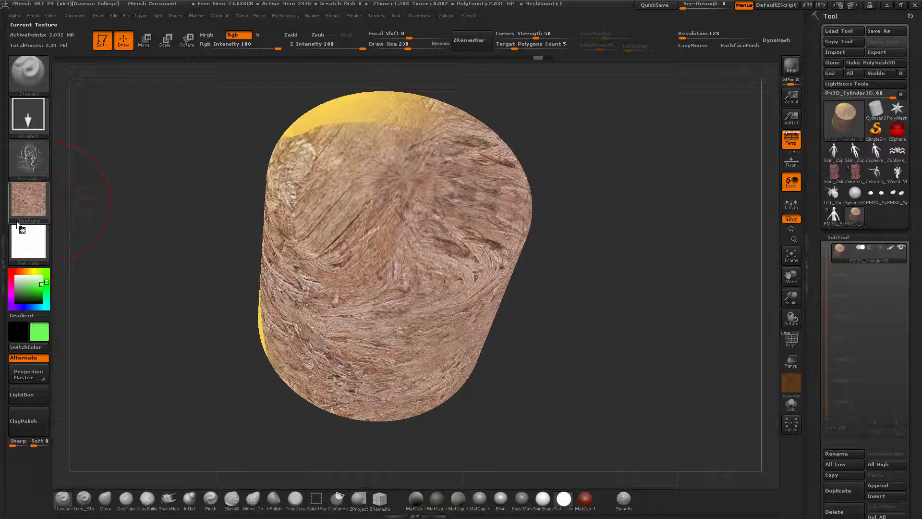
left_click(24, 201)
left_click(81, 208)
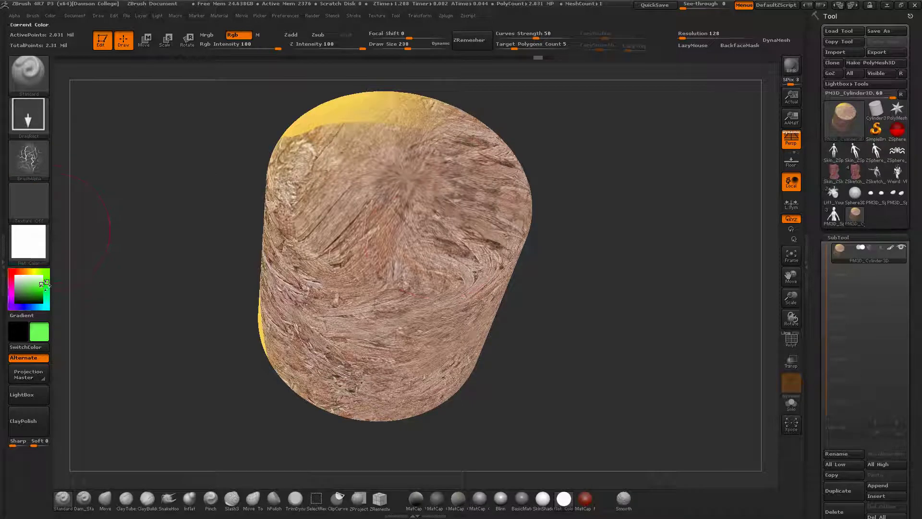
- Stamp the Alpha 22 veins in green across the cylinder's upper rim and front
left_click_drag(429, 250, 510, 457)
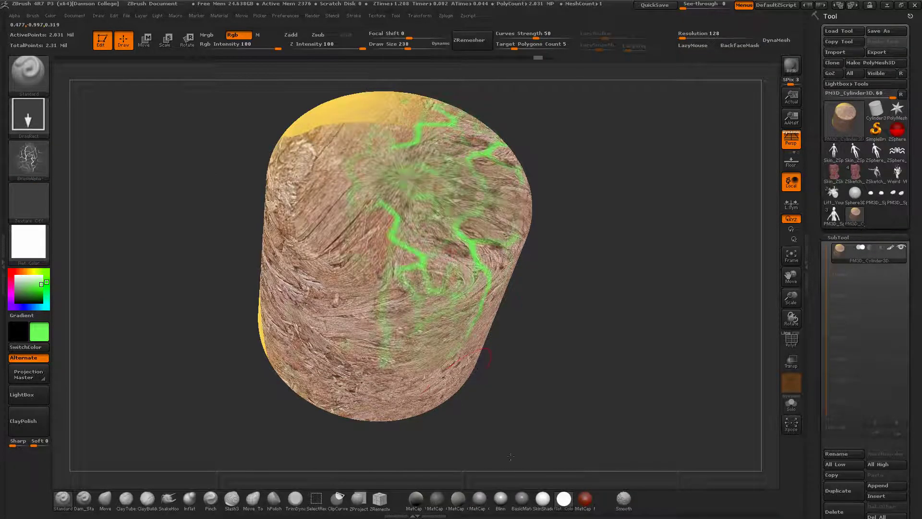
right_click_drag(444, 395, 489, 416)
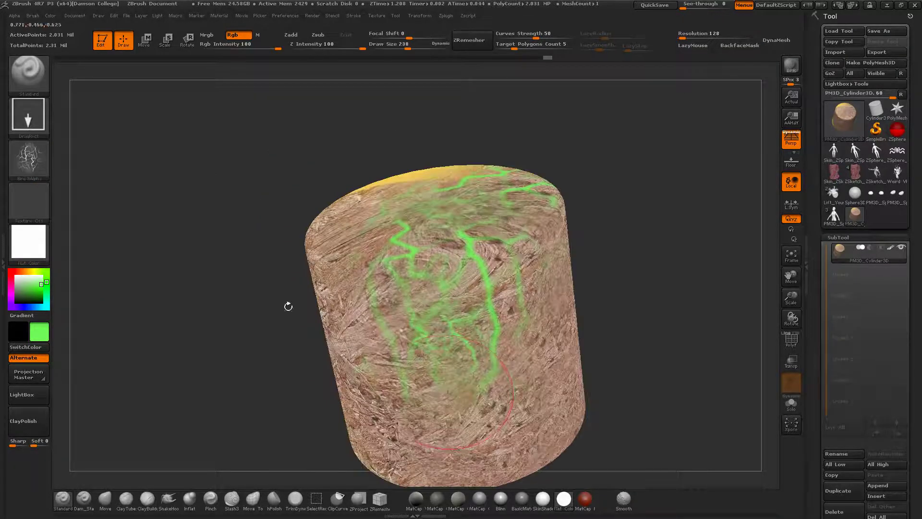
left_click_drag(288, 304, 543, 275)
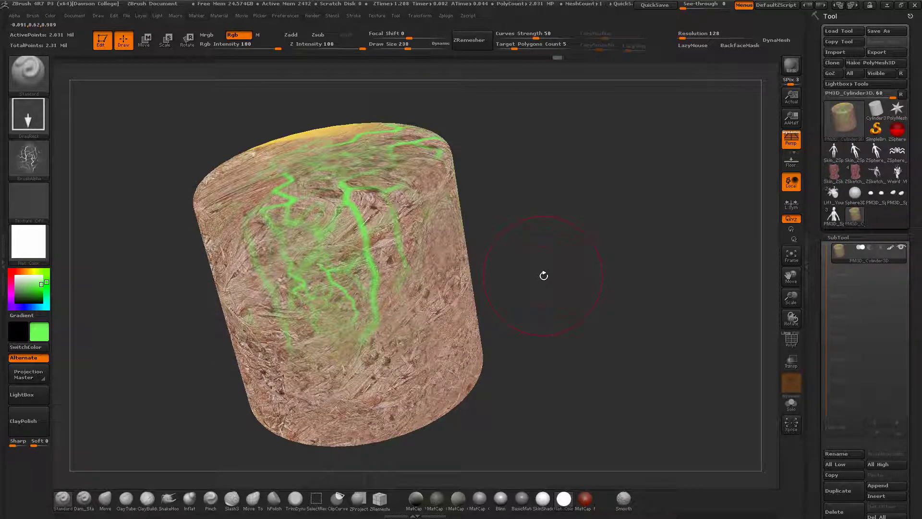
- Switch to the Lift_Your_Skinny_Fist creature head, turn it to face front and give it the SkinShade4 material
left_click(838, 197)
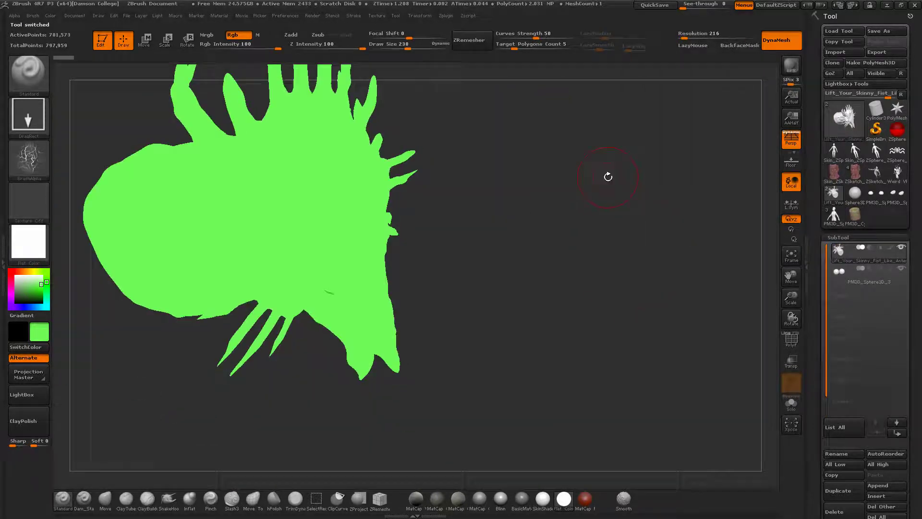
left_click_drag(608, 177, 516, 312)
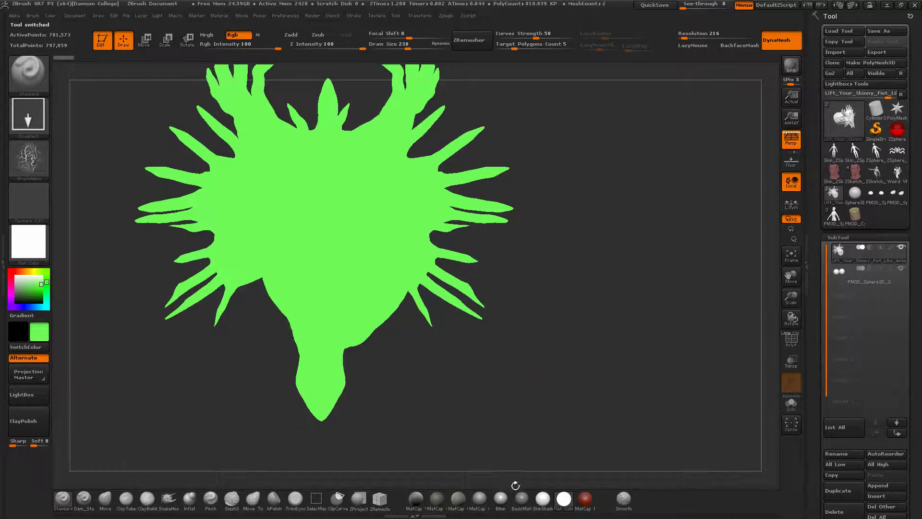
left_click(542, 499)
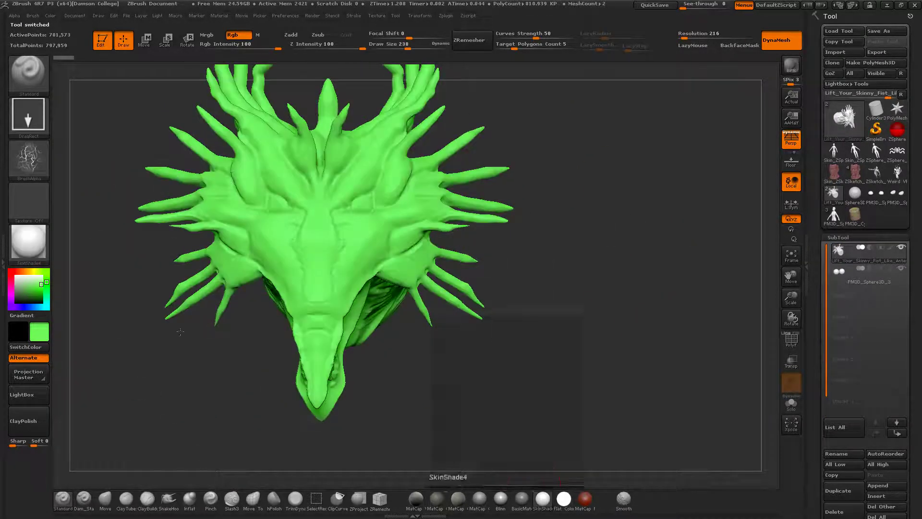
- Pick an orange colour (R 251, G 136, B 87) and fill the whole creature head with it
left_click(20, 272)
left_click_drag(107, 336, 94, 71)
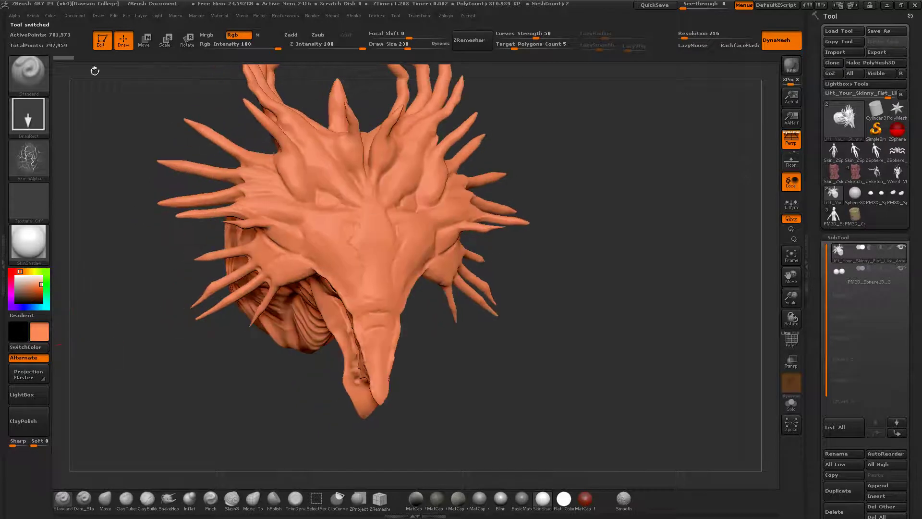
left_click(50, 15)
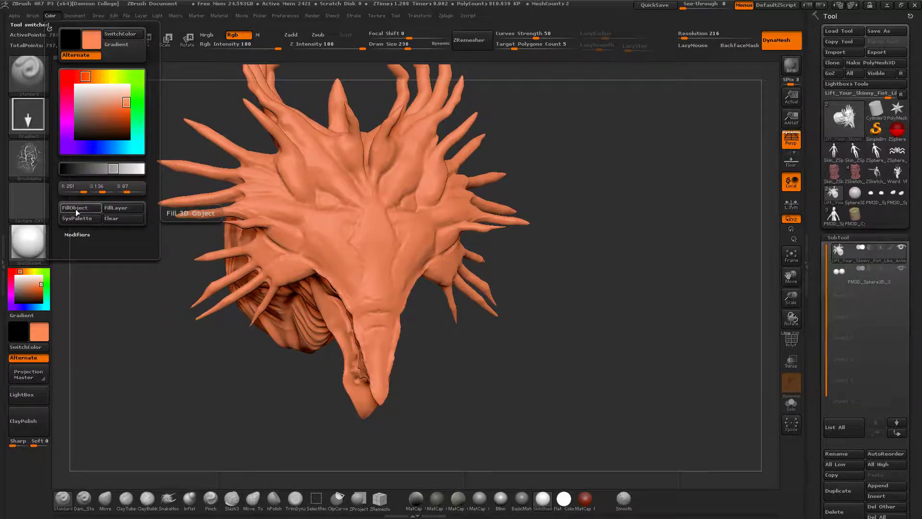
left_click(76, 209)
- Set the brush to a Freehand stroke with no alpha and a Draw Size of 122
left_click(36, 114)
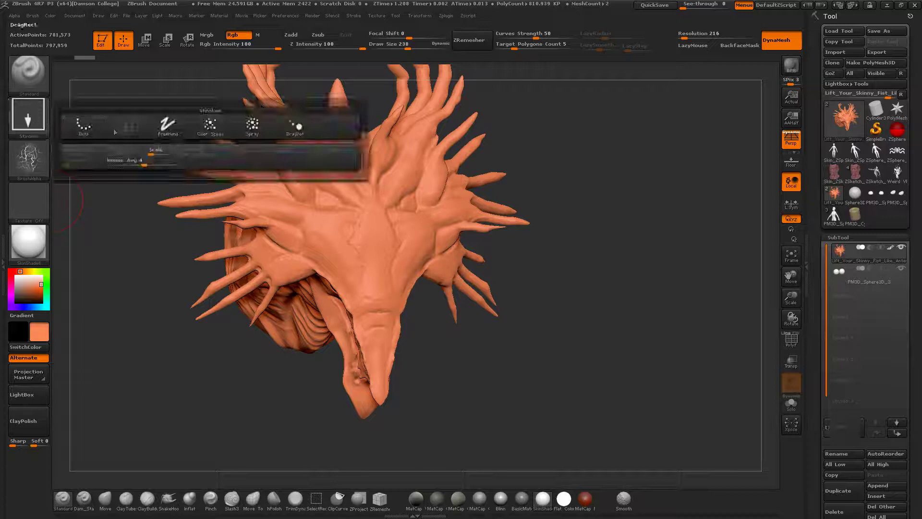
left_click(164, 126)
left_click(29, 159)
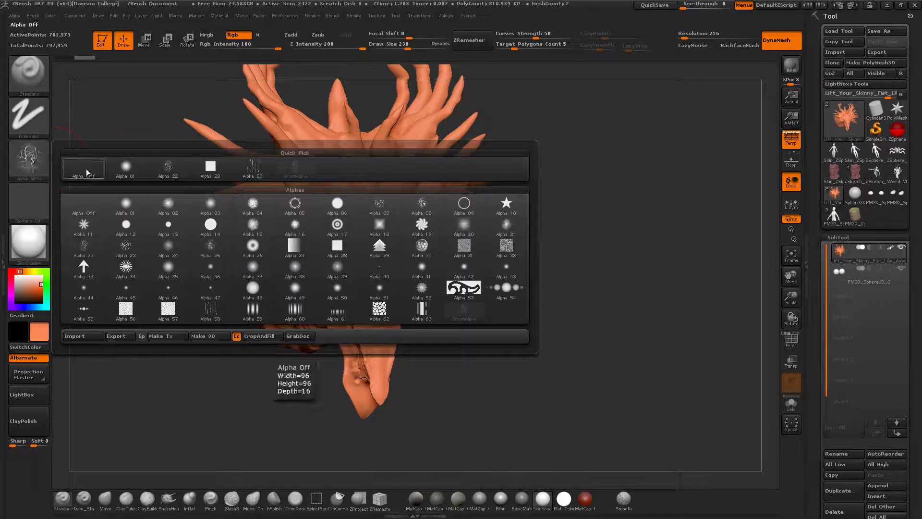
left_click(85, 169)
key("s")
left_click_drag(303, 176, 292, 176)
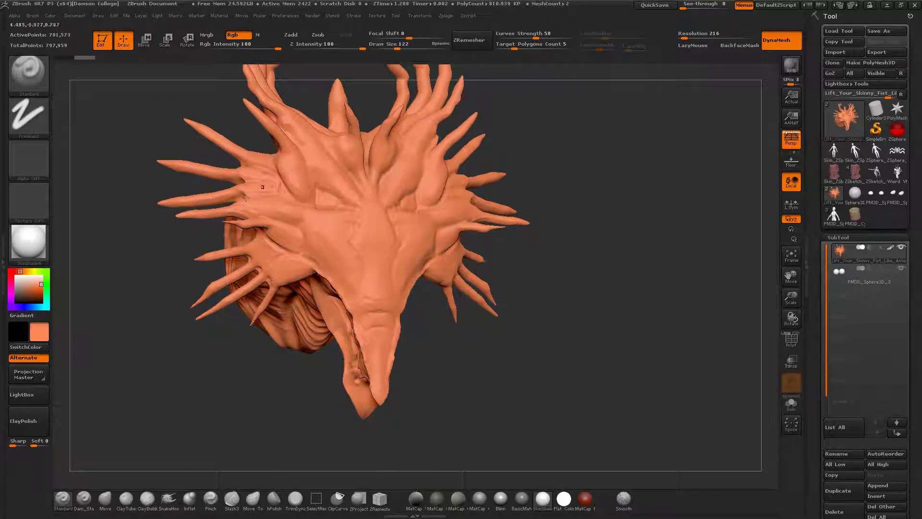
- Pick red, reduce the brush size to 78 and paint a stripe along the middle of the creature's snout and forehead
left_click(10, 271)
key("s")
mouse_move(373, 229)
left_mouse_down()
mouse_move(377, 245)
mouse_move(373, 208)
left_mouse_up()
mouse_move(373, 240)
left_mouse_down()
mouse_move(365, 241)
mouse_move(368, 229)
left_mouse_up()
mouse_move(373, 270)
left_mouse_down()
mouse_move(381, 251)
mouse_move(370, 293)
left_mouse_up()
mouse_move(457, 319)
left_mouse_down("alt")
mouse_move(469, 394)
mouse_move(499, 375)
mouse_move(484, 332)
left_mouse_up("alt")
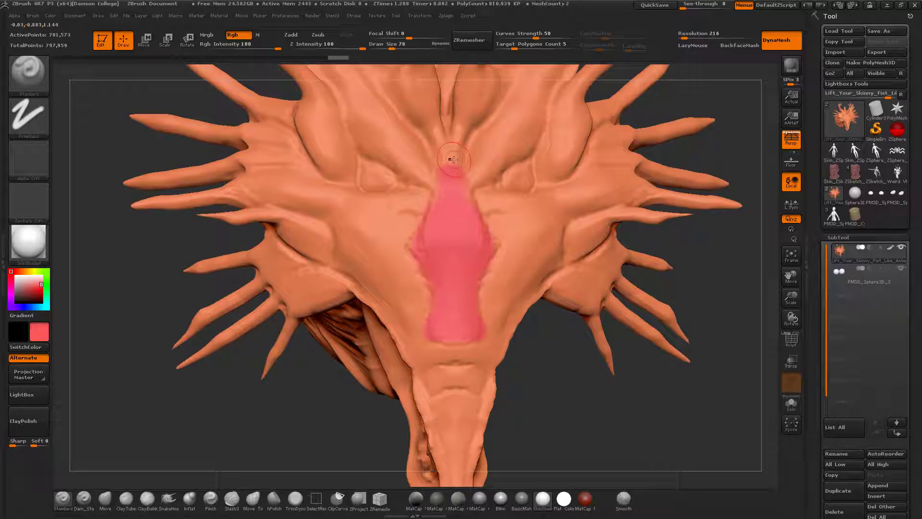
- Extend the red paint into two branches running up and outward over the creature's brows
mouse_move(448, 164)
left_mouse_down()
mouse_move(439, 179)
mouse_move(401, 147)
mouse_move(430, 161)
mouse_move(420, 146)
mouse_move(376, 155)
mouse_move(385, 160)
left_mouse_up()
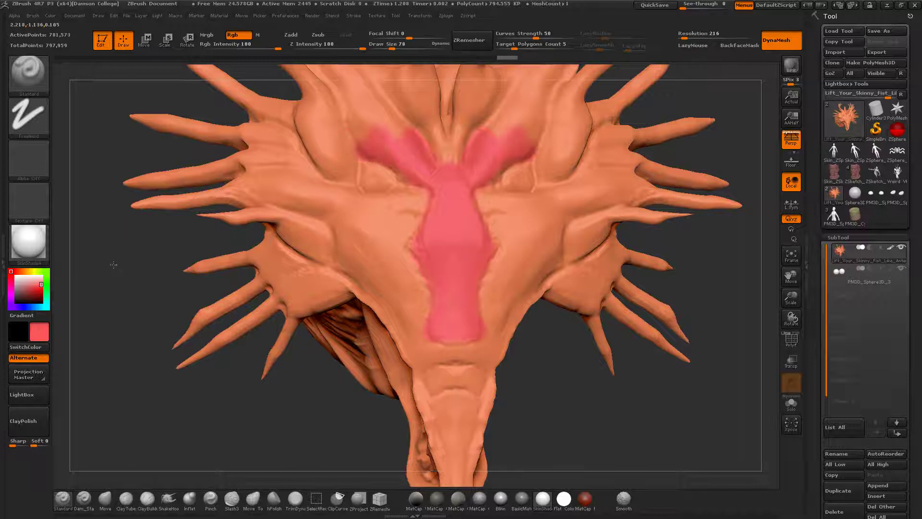
left_click_drag(114, 263, 104, 342, "alt")
mouse_move(400, 215)
left_mouse_down()
mouse_move(340, 160)
mouse_move(354, 208)
left_mouse_up()
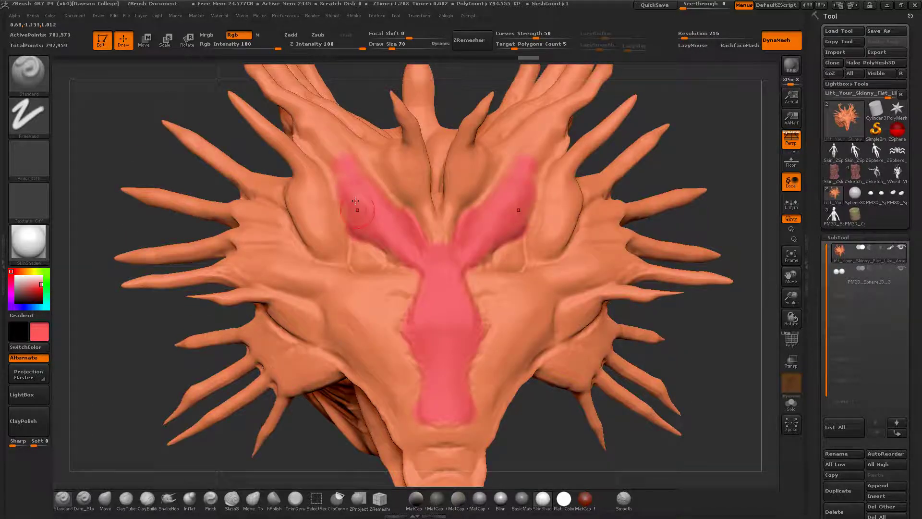
- Switch to the ZSphere_1 figure, frame it and fill the whole object with red (R 251, G 87, B 87)
left_click(876, 152)
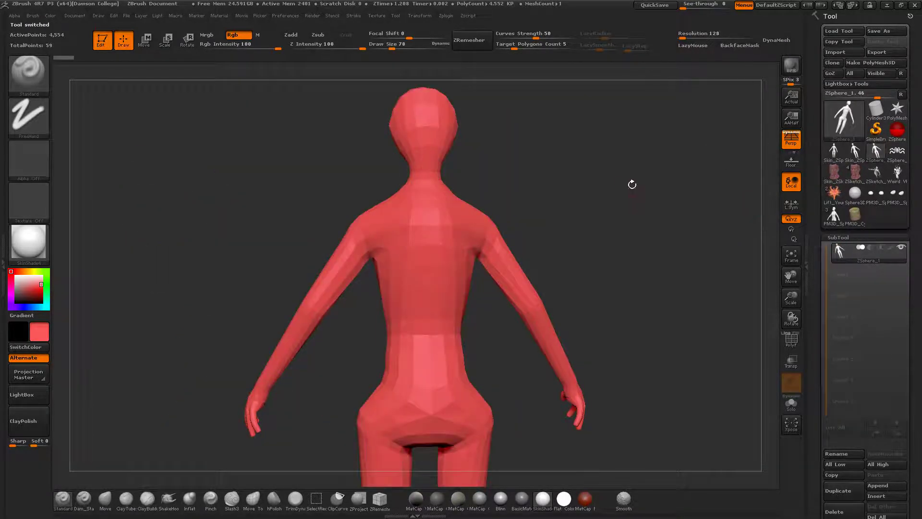
key("f")
left_click_drag(607, 197, 576, 199)
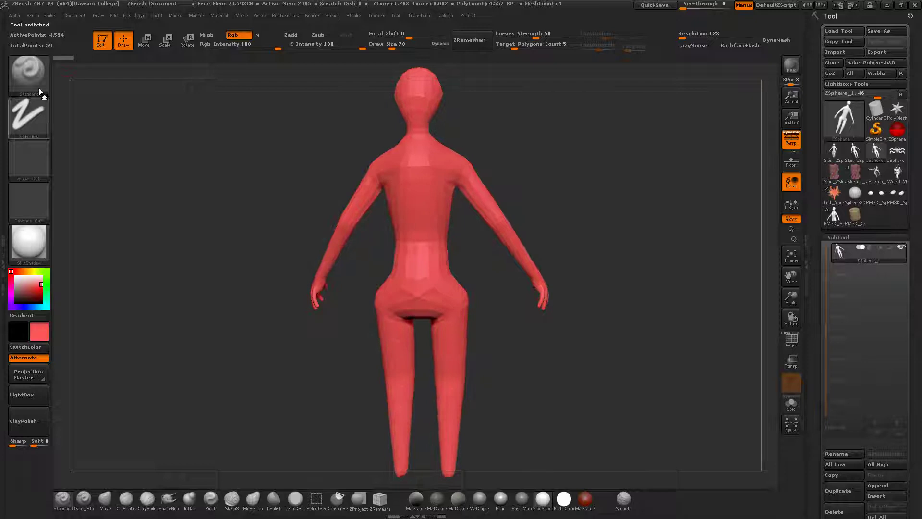
left_click(50, 15)
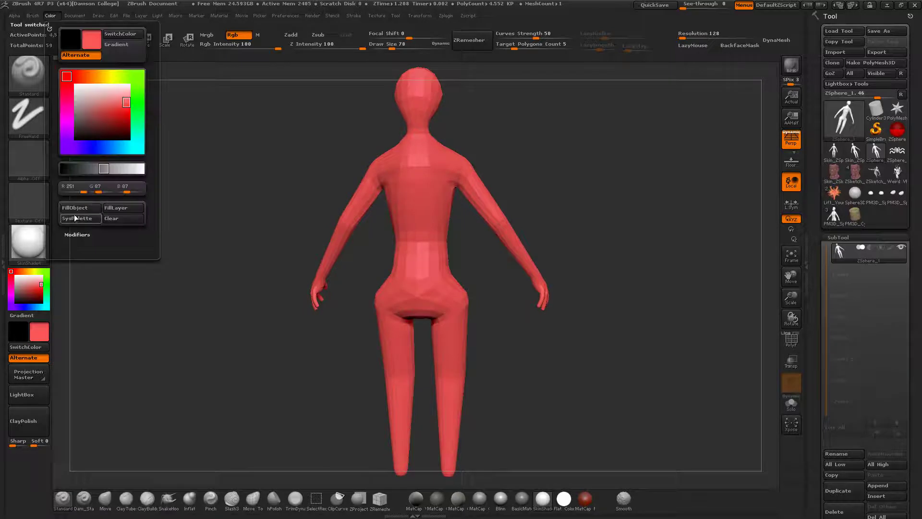
- Pick a light green, set the Draw Size to 140 and paint the back of the figure's torso
left_click(47, 272)
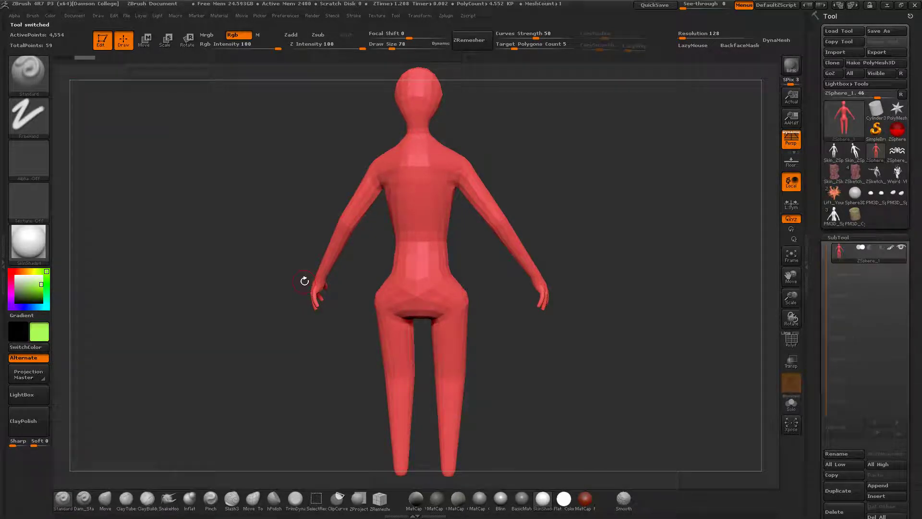
key("s")
mouse_move(465, 234)
left_mouse_down()
mouse_move(481, 234)
mouse_move(409, 241)
mouse_move(420, 283)
mouse_move(417, 202)
mouse_move(404, 238)
mouse_move(413, 183)
mouse_move(440, 182)
mouse_move(432, 146)
mouse_move(446, 152)
left_mouse_up()
left_click_drag(500, 139, 527, 136)
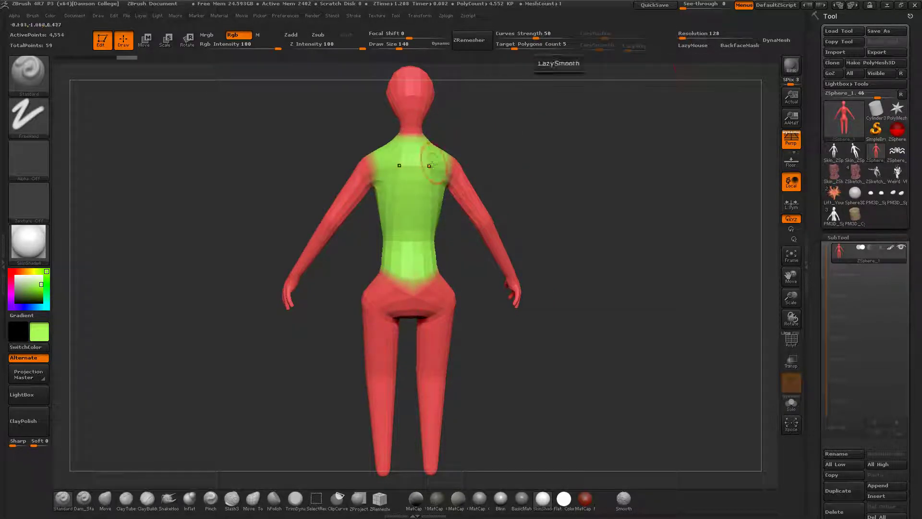
left_click_drag(509, 165, 533, 161)
- Turn the figure into a DynaMesh without freezing subdivision levels and cover its shoulders and front torso in green
left_click(775, 44)
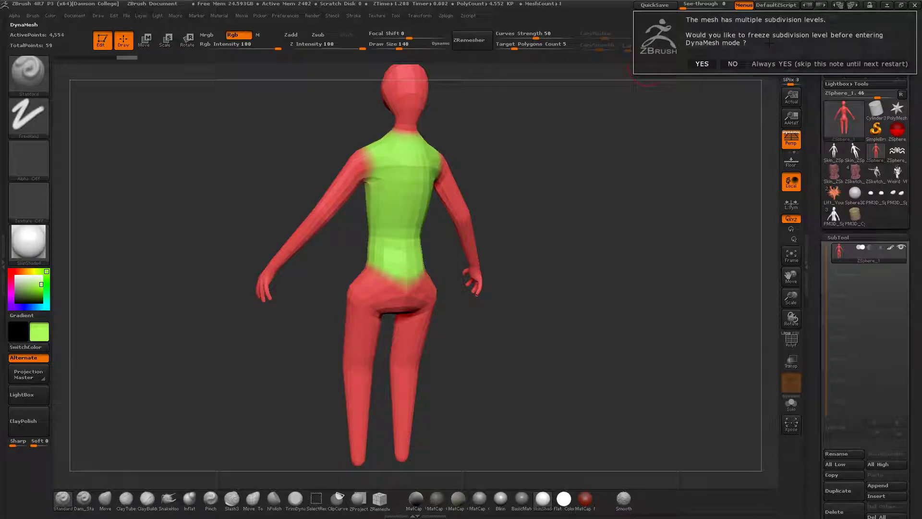
left_click(732, 64)
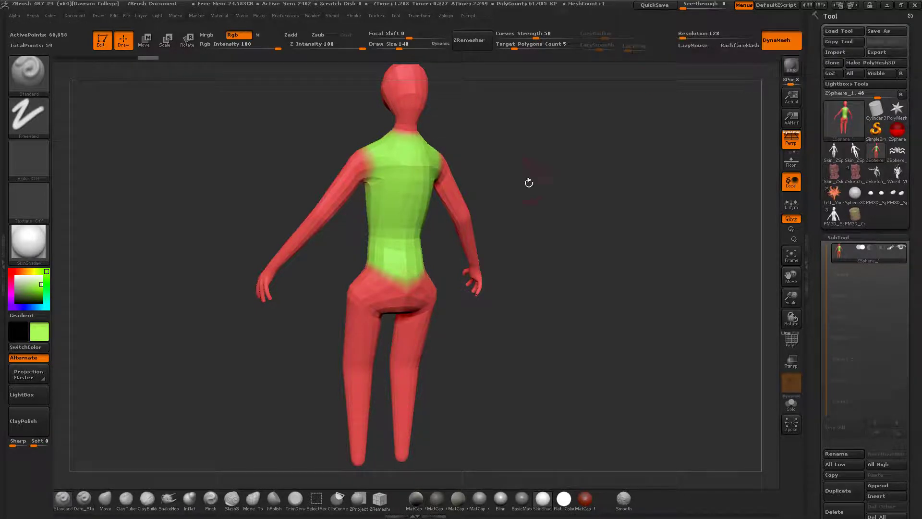
left_click_drag(527, 173, 523, 194, "shift")
left_click_drag(381, 212, 353, 200)
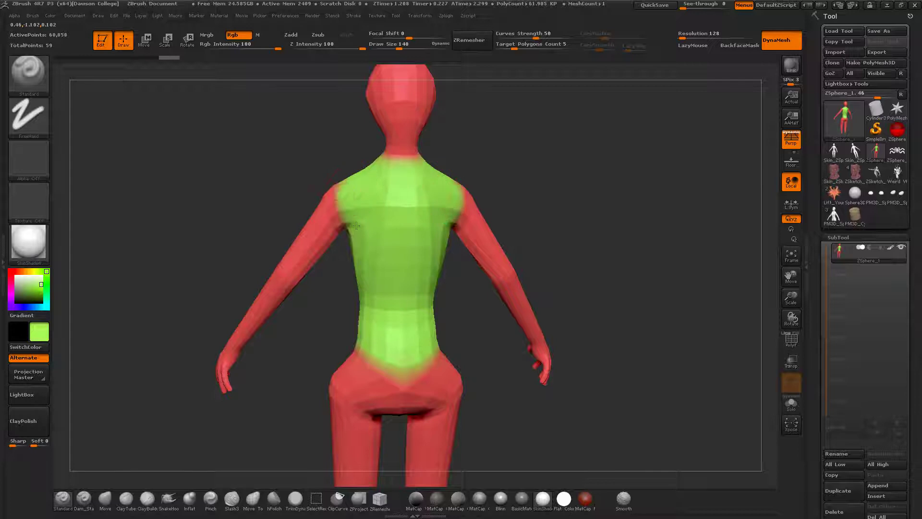
left_click_drag(292, 158, 351, 220)
mouse_move(346, 178)
left_mouse_down()
mouse_move(361, 199)
mouse_move(370, 150)
mouse_move(379, 146)
left_mouse_up()
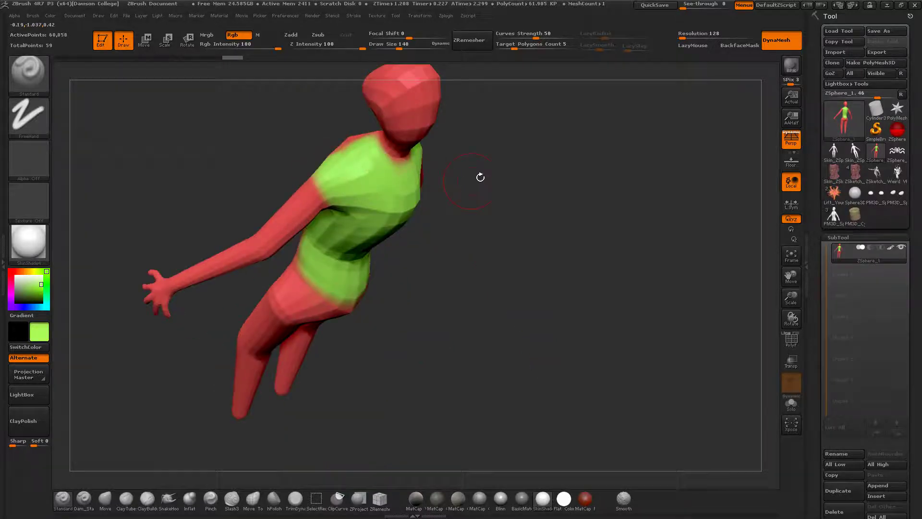
mouse_move(480, 178)
left_mouse_down()
mouse_move(477, 169)
mouse_move(398, 170)
mouse_move(440, 181)
mouse_move(406, 225)
mouse_move(360, 259)
mouse_move(357, 280)
mouse_move(355, 266)
mouse_move(308, 288)
mouse_move(381, 340)
left_mouse_up()
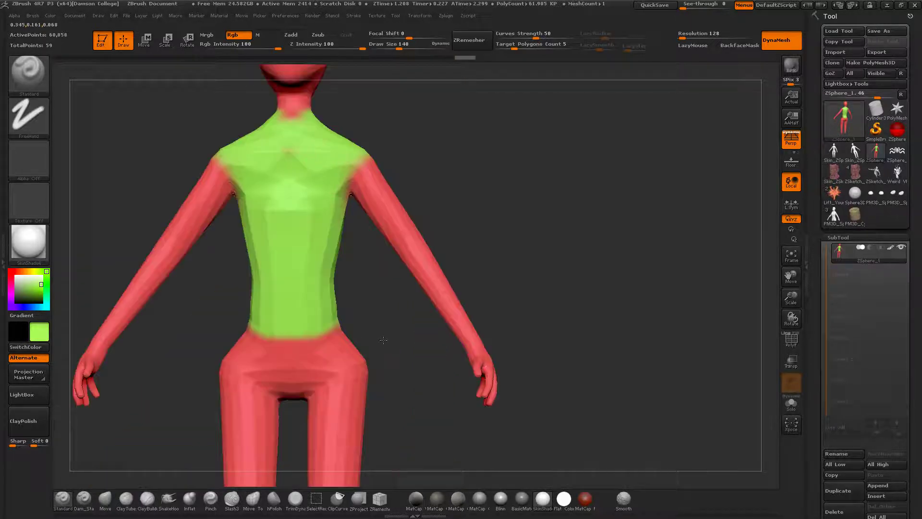
- Set the Draw Size to 72, mask a band around both upper arms and invert the mask
mouse_move(404, 128)
left_mouse_down("shift")
mouse_move(332, 193)
mouse_move(326, 172)
left_mouse_up("shift")
key("s")
mouse_move(425, 192)
left_mouse_down()
mouse_move(439, 207)
mouse_move(412, 222)
left_mouse_up()
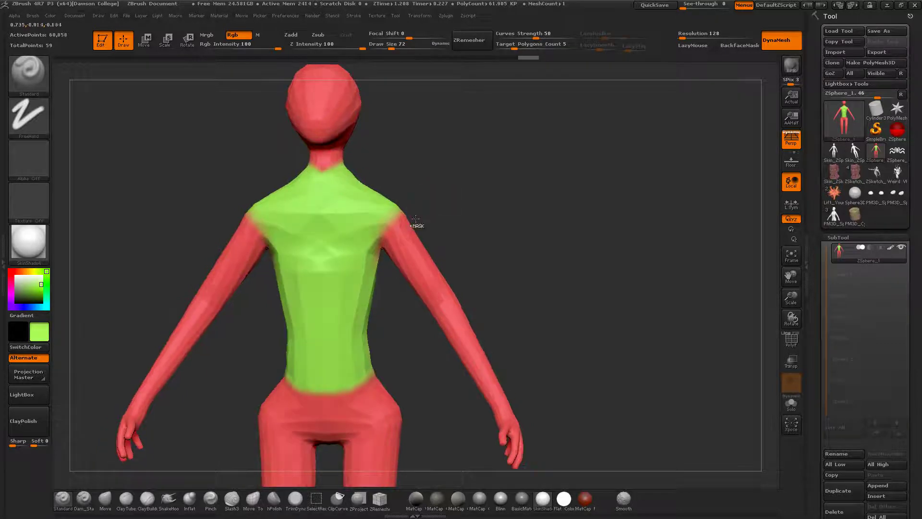
key("ctrl")
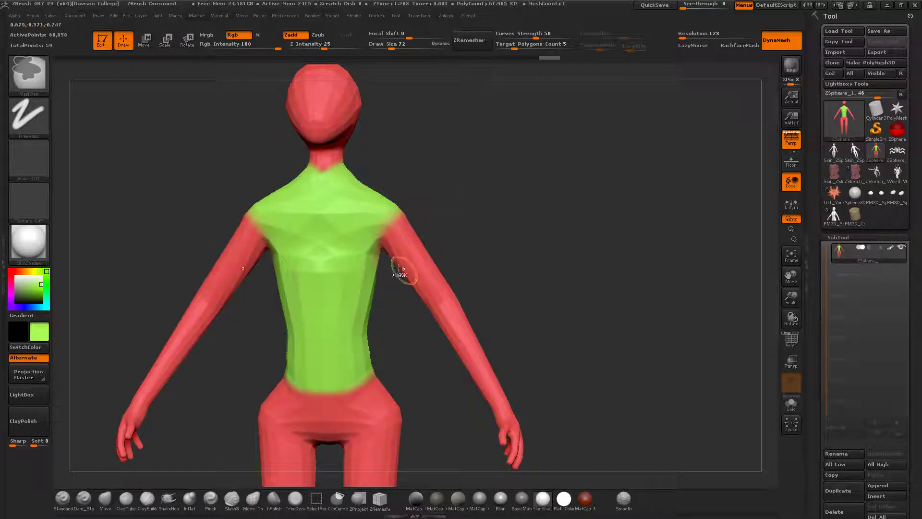
mouse_move(401, 268)
left_mouse_down("ctrl")
mouse_move(405, 252)
mouse_move(384, 264)
mouse_move(420, 250)
left_mouse_up("ctrl")
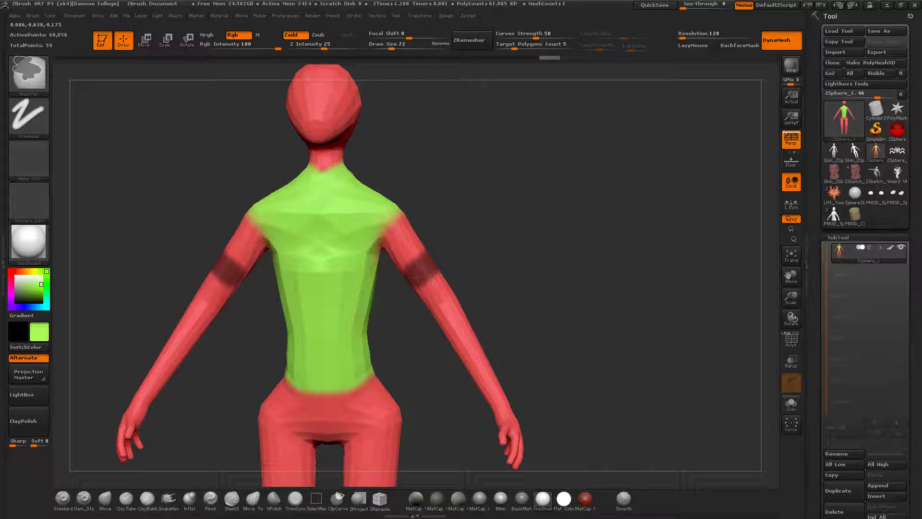
left_click(523, 255, "ctrl")
left_click_drag(523, 255, 469, 295)
key("ctrl")
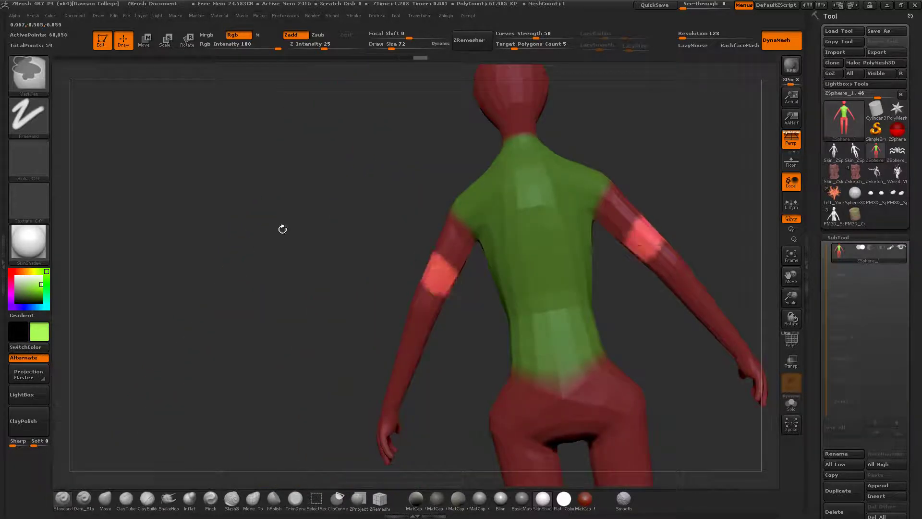
mouse_move(282, 228)
left_mouse_down()
mouse_move(434, 228)
mouse_move(500, 239)
left_mouse_up()
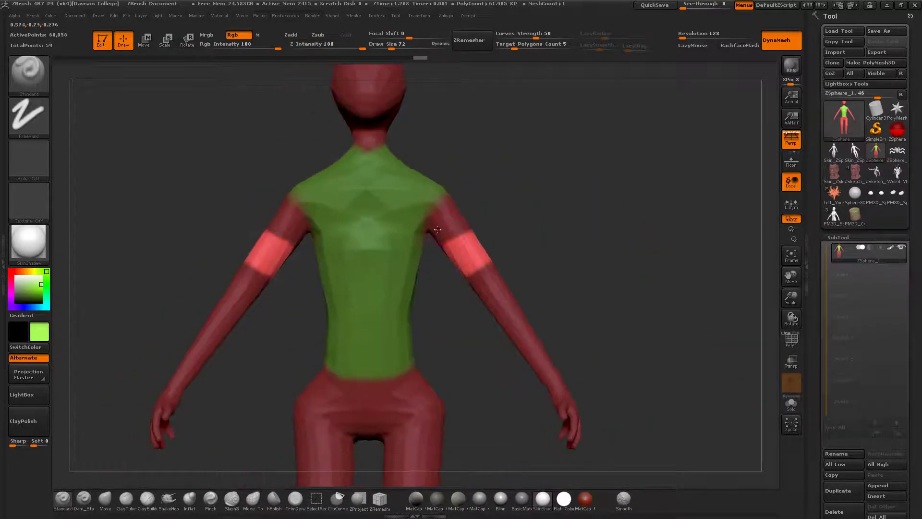
- Pick purple, enlarge the brush, paint the unmasked upper-arm bands all around and clear the mask
left_click(13, 298)
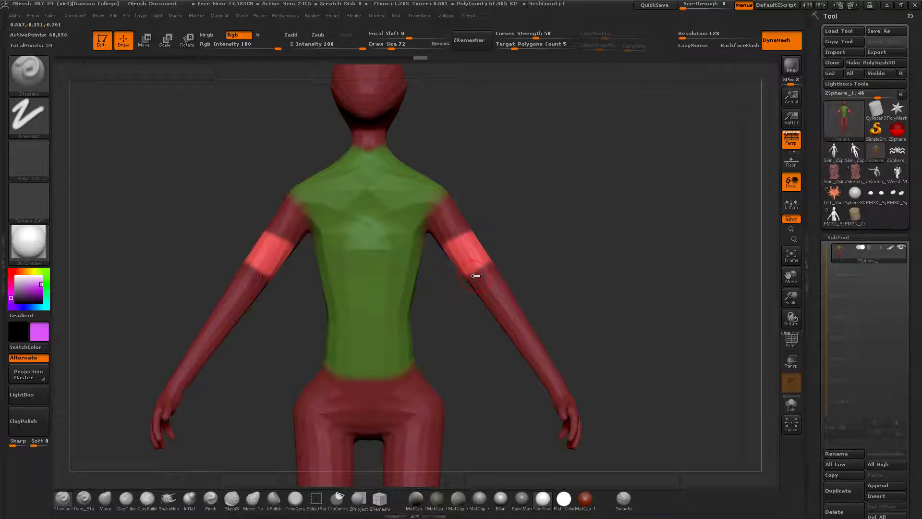
key("s")
mouse_move(474, 276)
left_mouse_down()
mouse_move(486, 276)
mouse_move(483, 259)
left_mouse_up()
left_click_drag(552, 243, 464, 243)
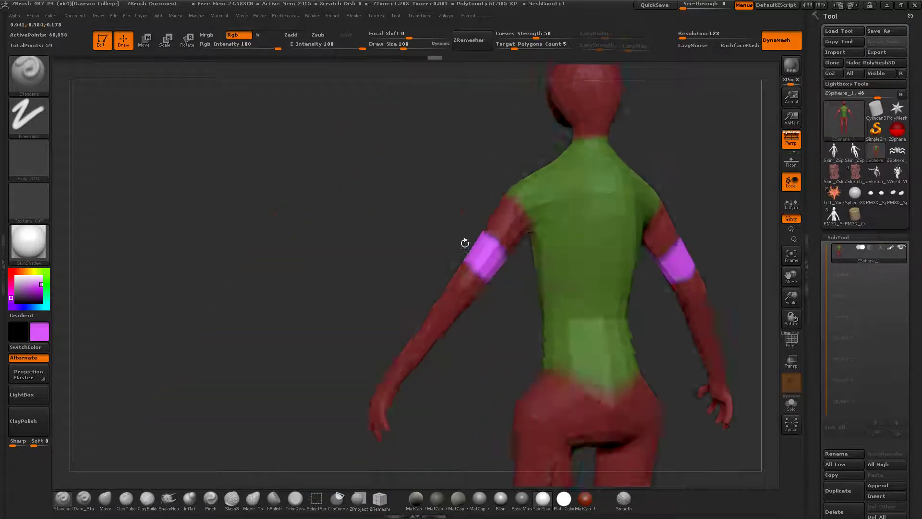
left_click_drag(389, 201, 407, 217, "ctrl")
left_click_drag(309, 230, 400, 247)
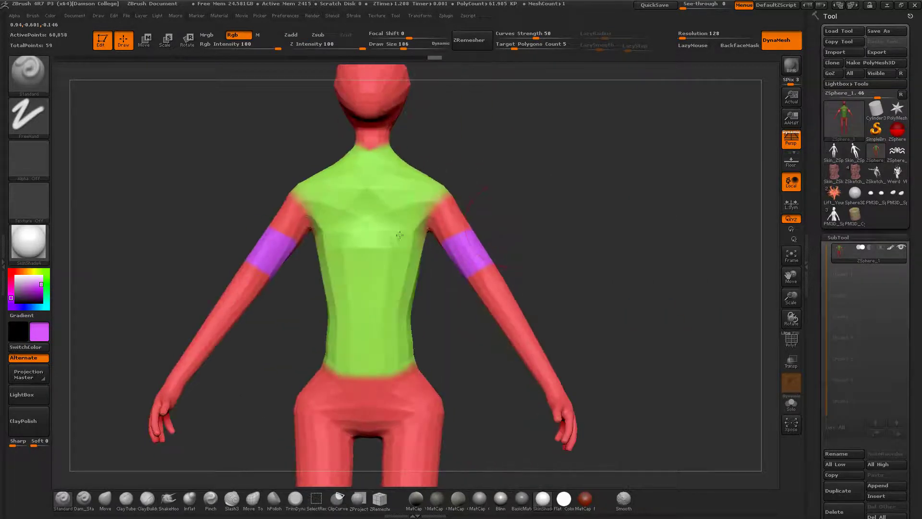
left_click_drag(601, 233, 611, 260)
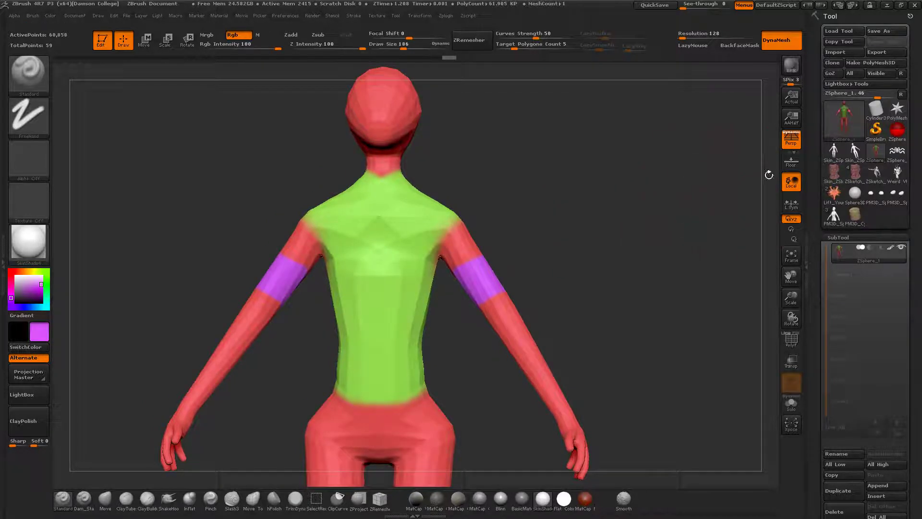
mouse_move(837, 215)
key("comma")
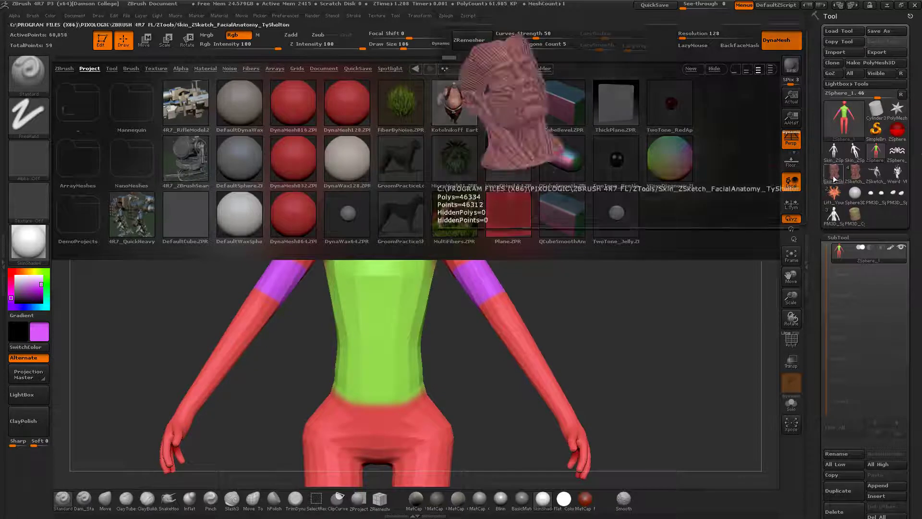
key("comma")
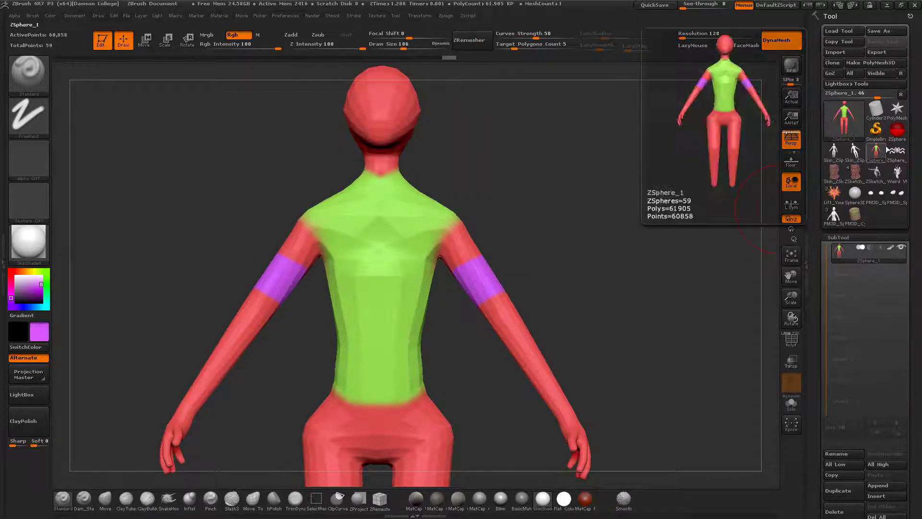
- Switch back to the Lift_Your_Skinny_Fist creature head and turn it to show its painted face
left_click(833, 193)
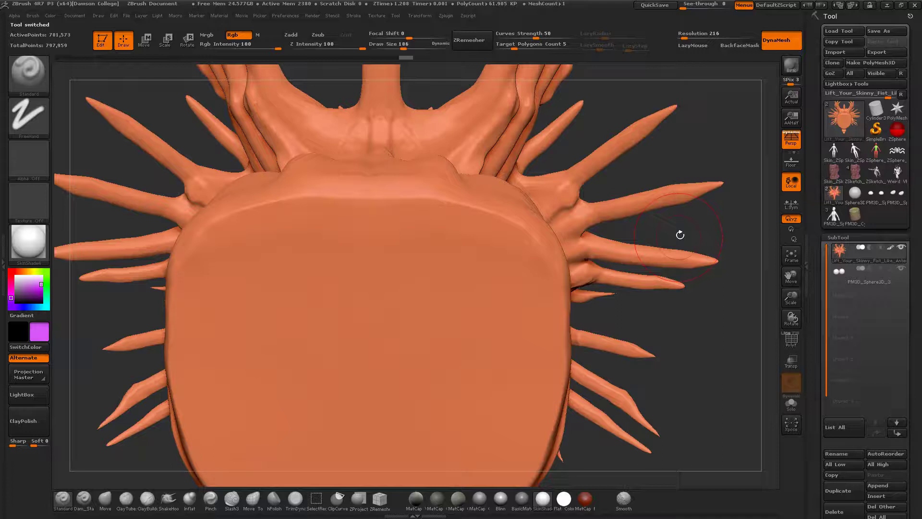
mouse_move(679, 235)
left_mouse_down()
mouse_move(260, 281)
mouse_move(177, 197)
left_mouse_up()
left_click_drag(187, 239, 164, 338, "alt")
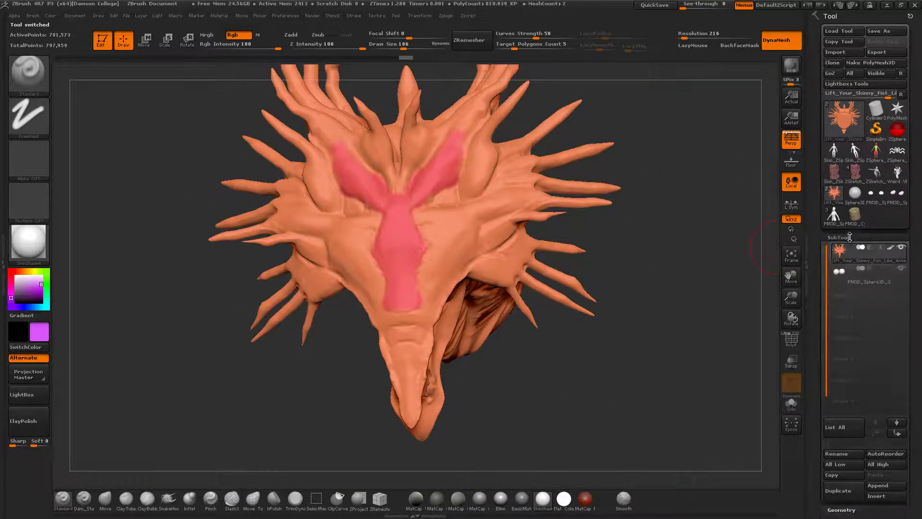
- Mask the creature head by ambient occlusion with an Occlusion Intensity of 1
left_click(837, 238)
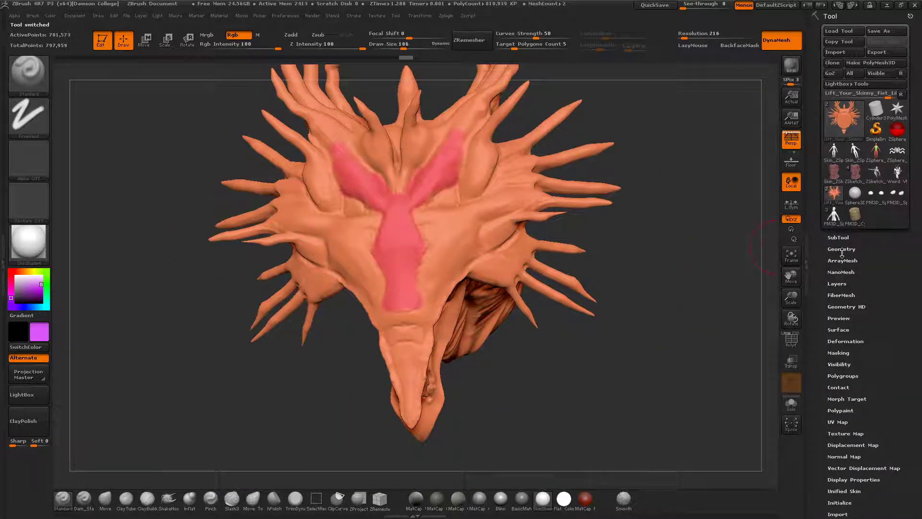
scroll(832, 336, "down", 3)
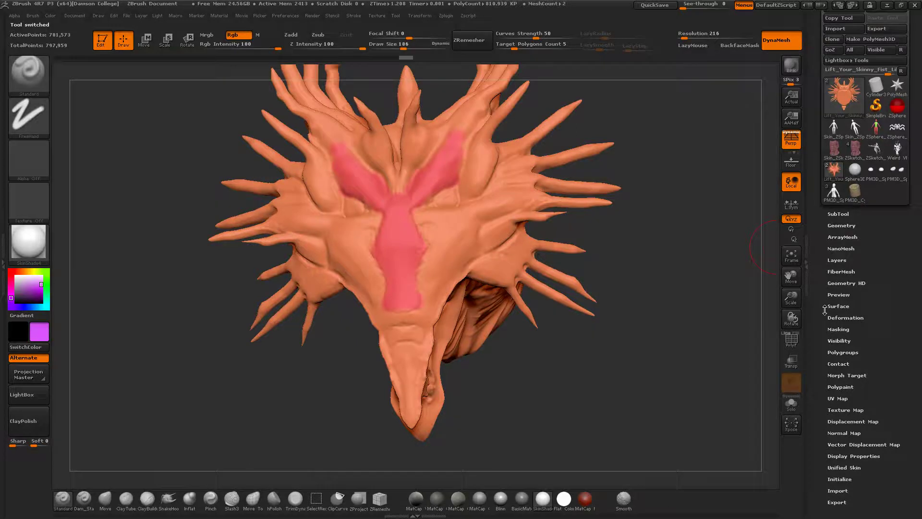
left_click(836, 292)
scroll(838, 307, "down", 5)
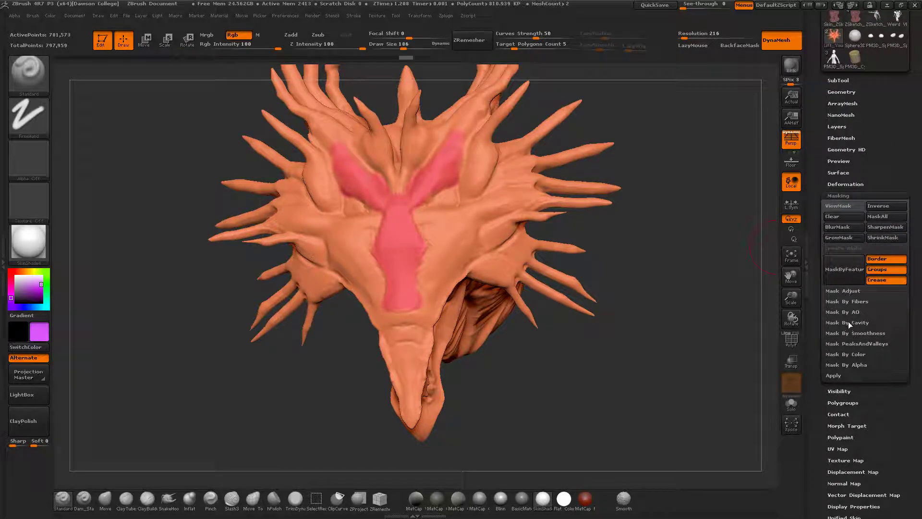
left_click(848, 322)
left_click(852, 312)
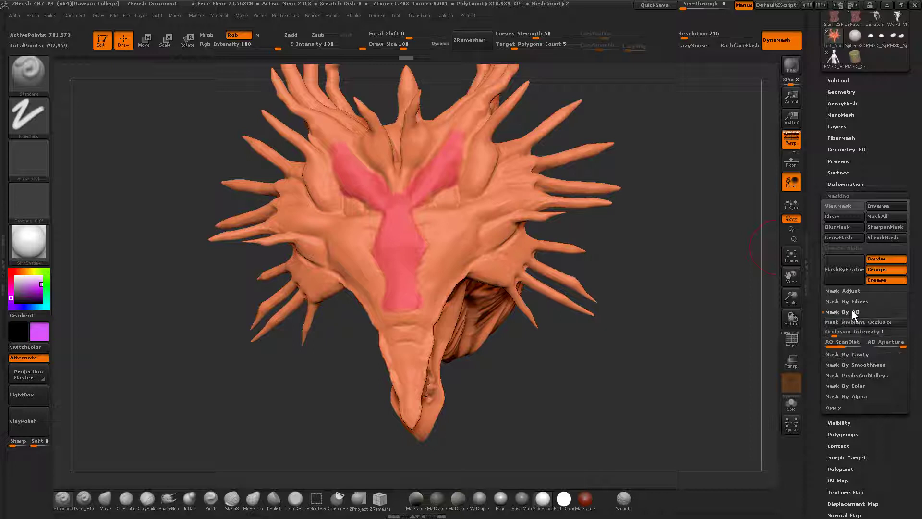
left_click(853, 323)
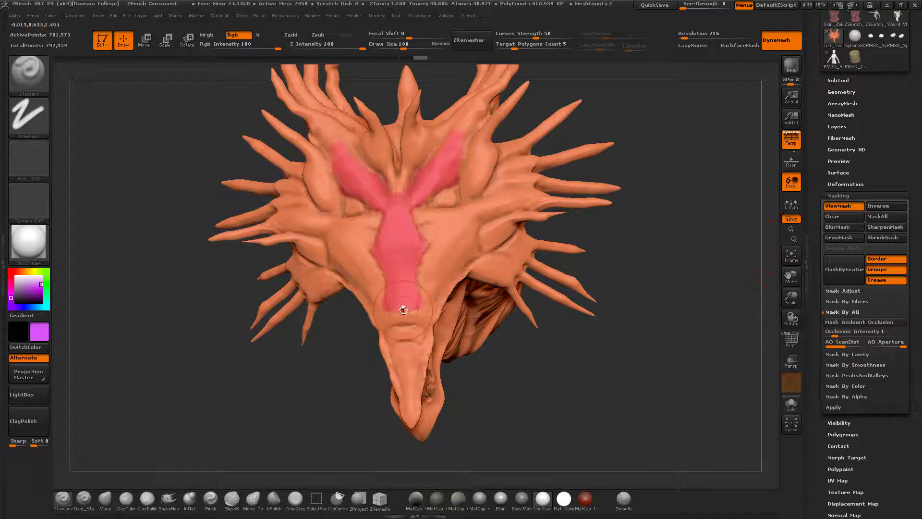
- Show the creature head in the Flat Color material, try to invert its mask and dismiss the abnormal termination notice
left_click(563, 498)
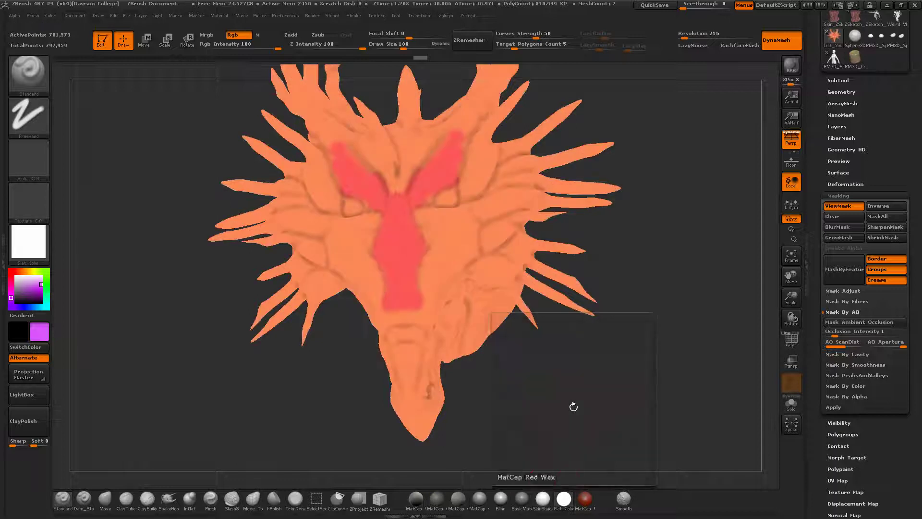
left_click_drag(573, 407, 413, 346)
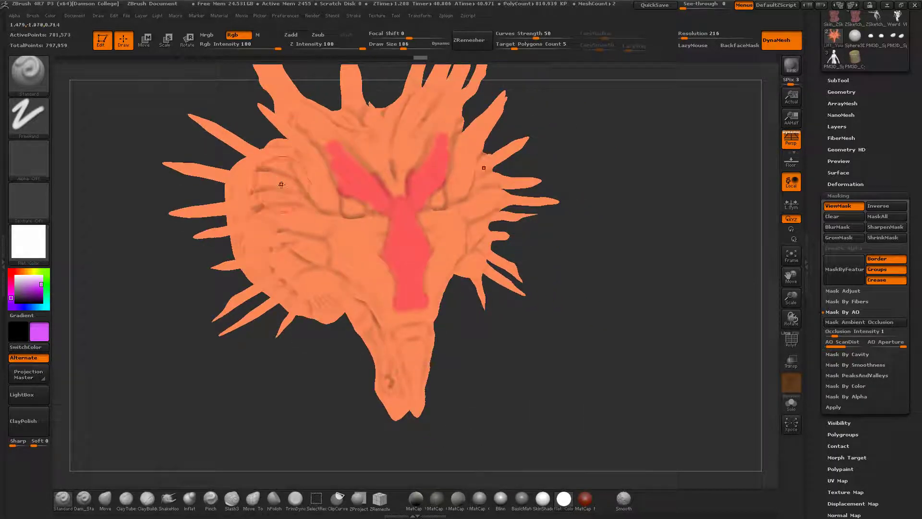
left_click(529, 349, "ctrl")
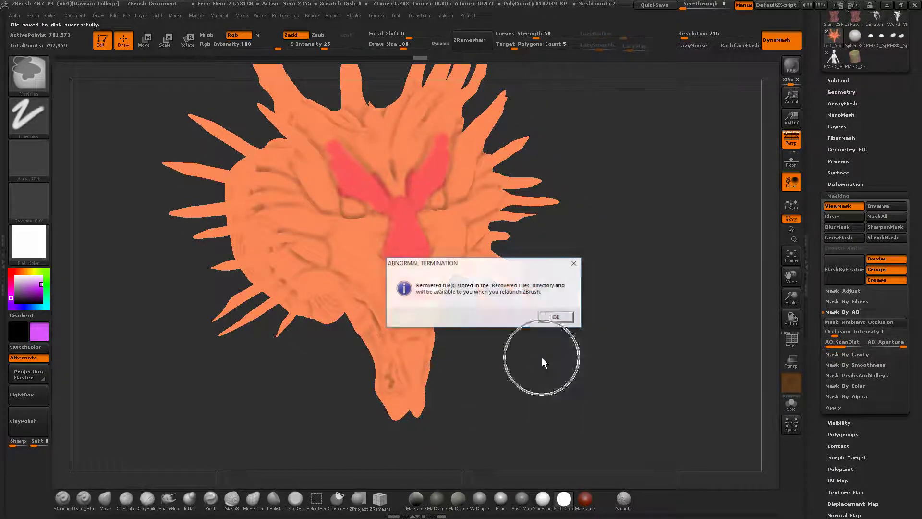
left_click(556, 317)
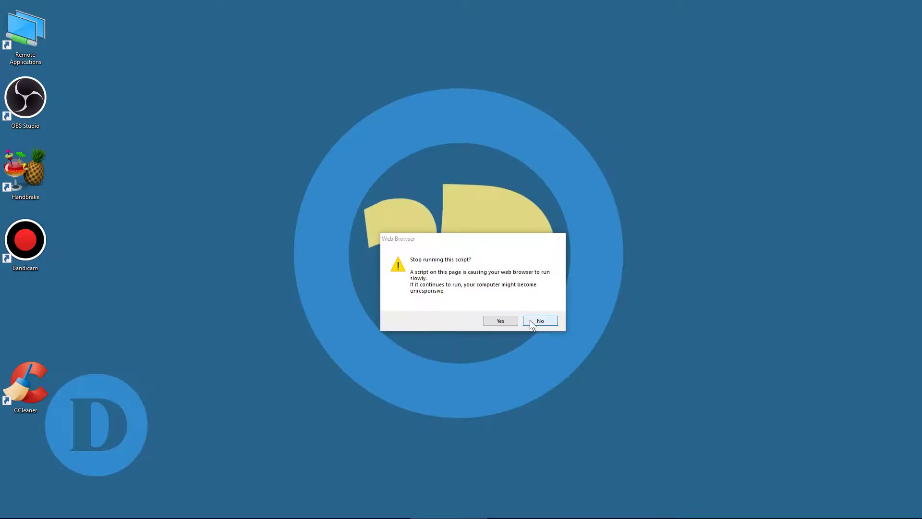
- Stop the unresponsive script, relaunch ZBrush, dismiss the abnormal termination notice and restore the QuickSave of the creature head
left_click(506, 321)
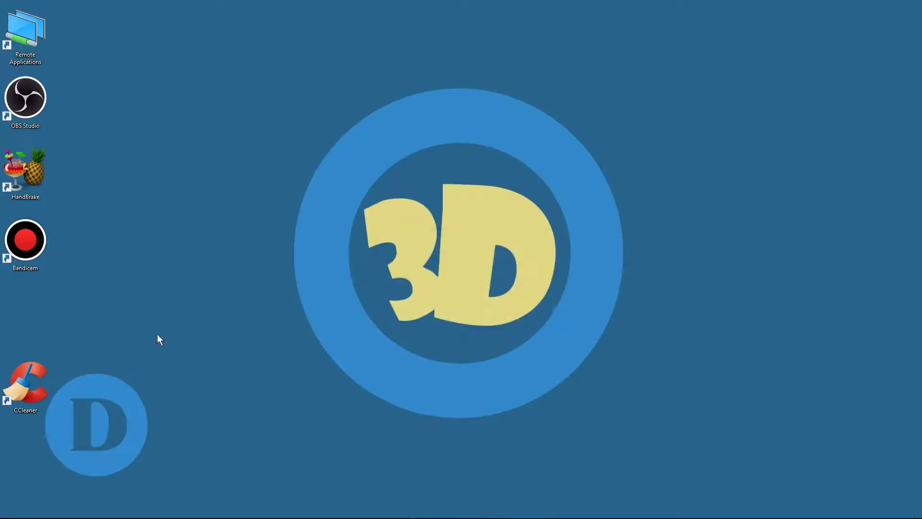
key("super")
type("zbrush")
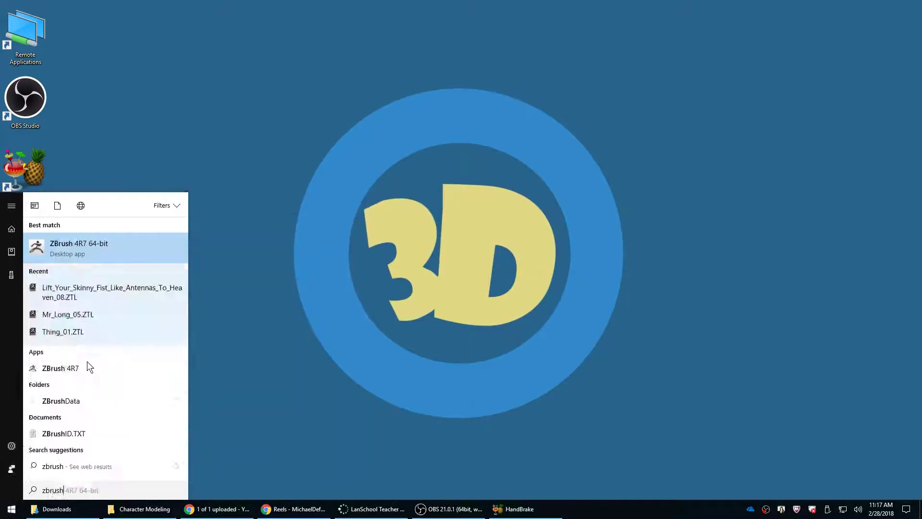
left_click(87, 363)
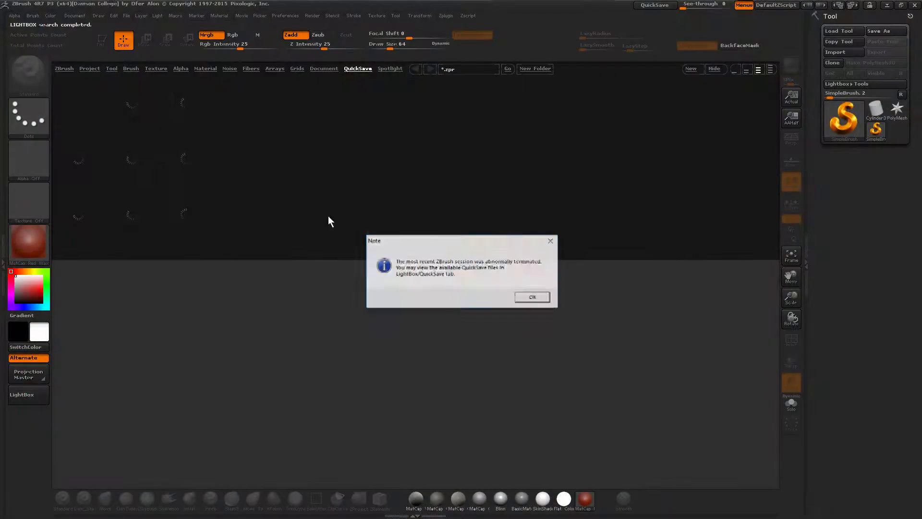
left_click(549, 298)
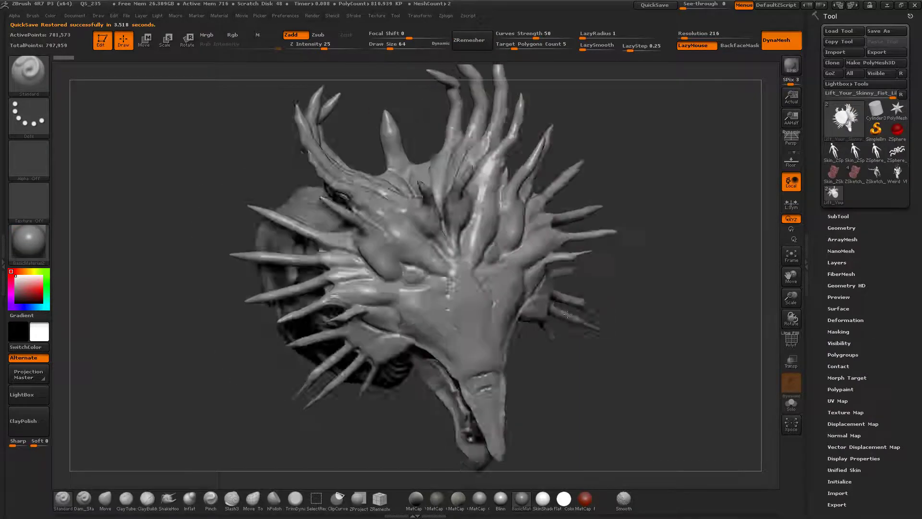
- Check the creature head's mesh integrity, fix the mesh and run the integrity check again
left_click_drag(567, 314, 560, 315)
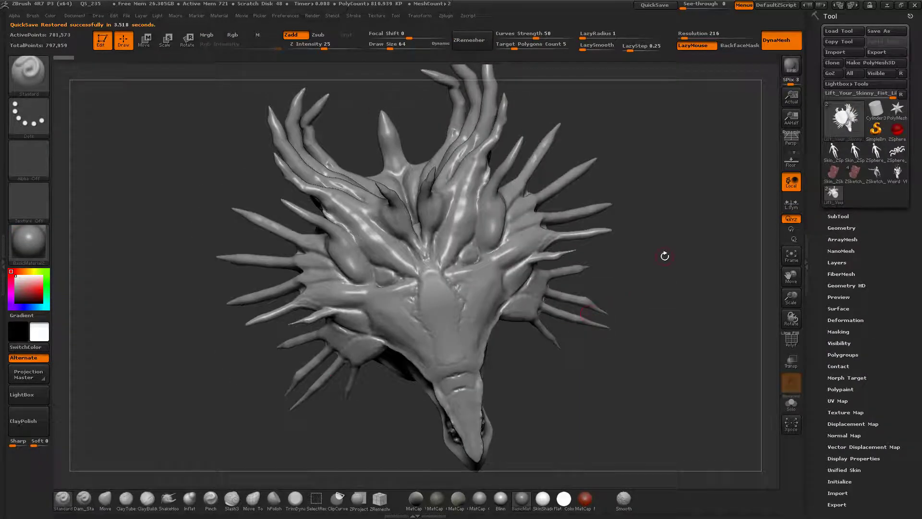
left_click_drag(664, 256, 640, 265)
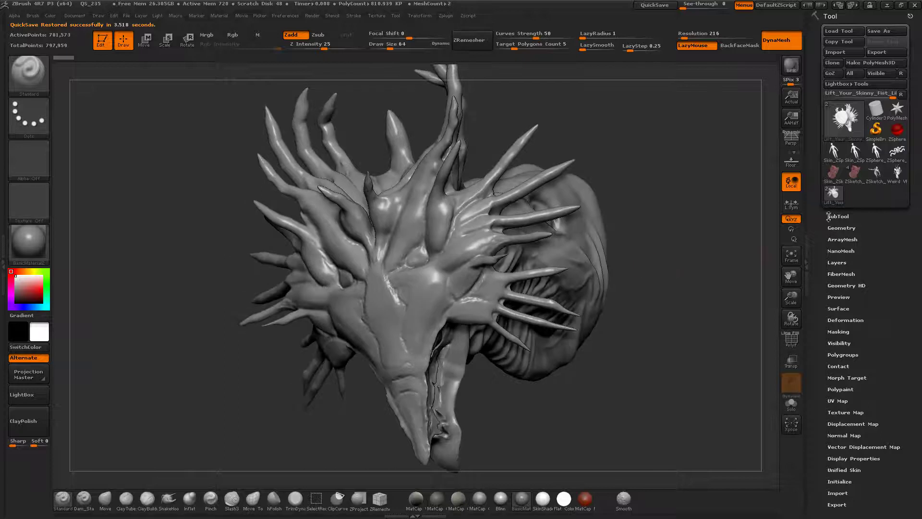
left_click(841, 226)
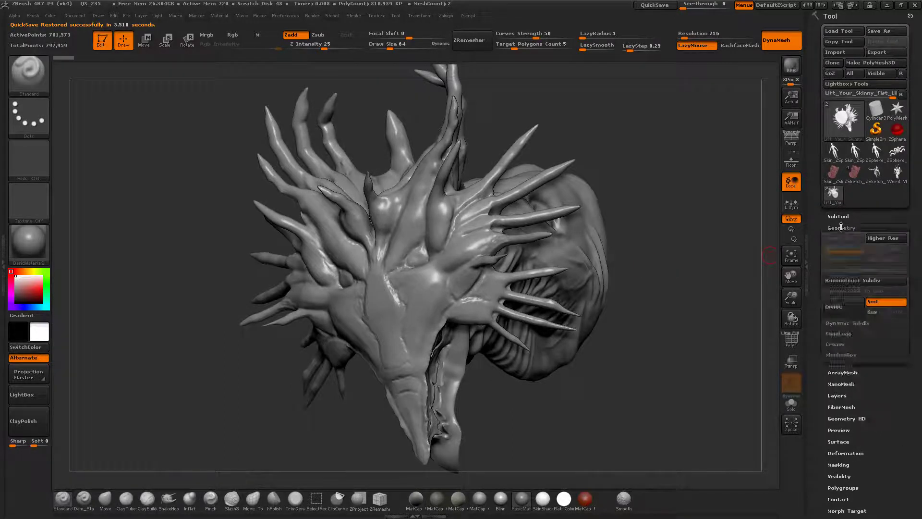
scroll(845, 336, "down", 3)
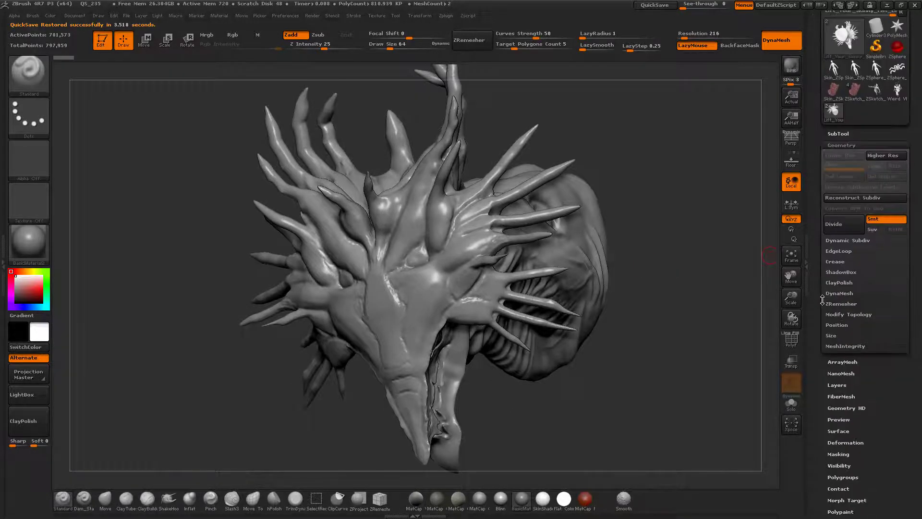
left_click(848, 347)
left_click(847, 357)
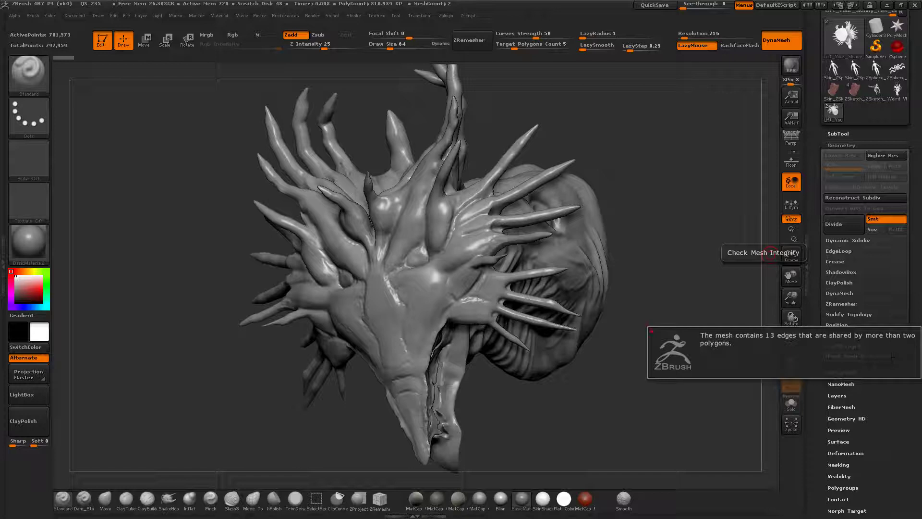
left_click(888, 357)
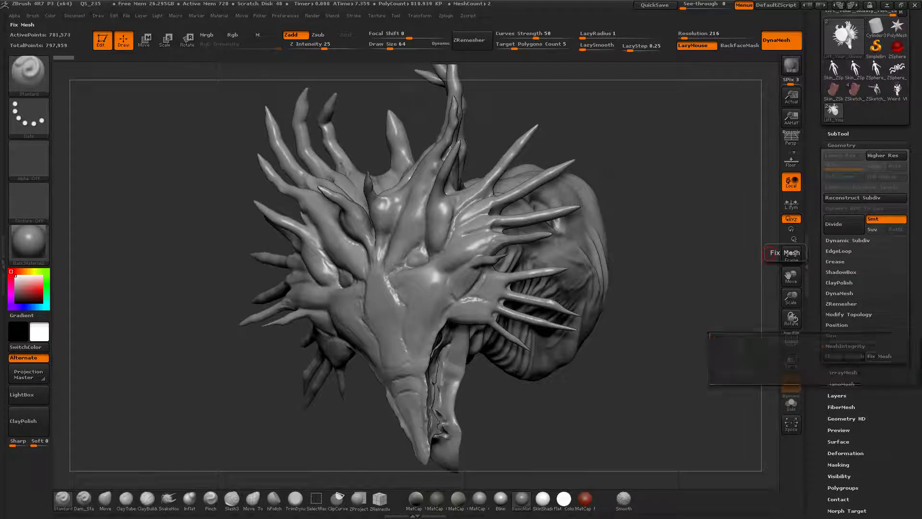
left_click(821, 357)
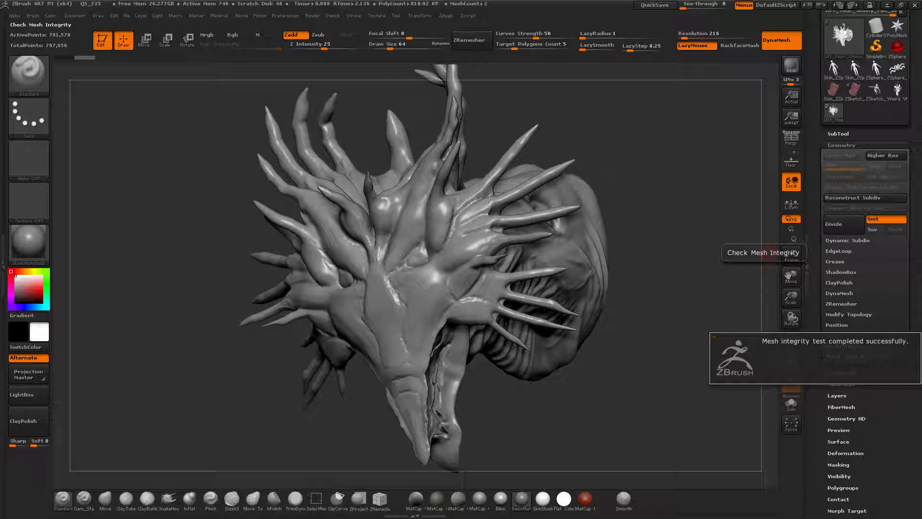
- Optimize the points of the creature head's mesh and close the geometry settings
left_click(849, 315)
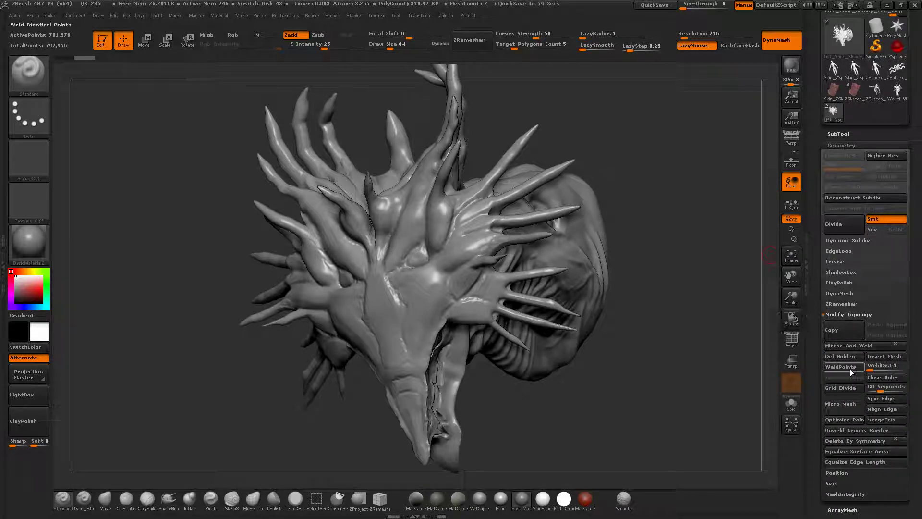
left_click(845, 420)
key("ctrl")
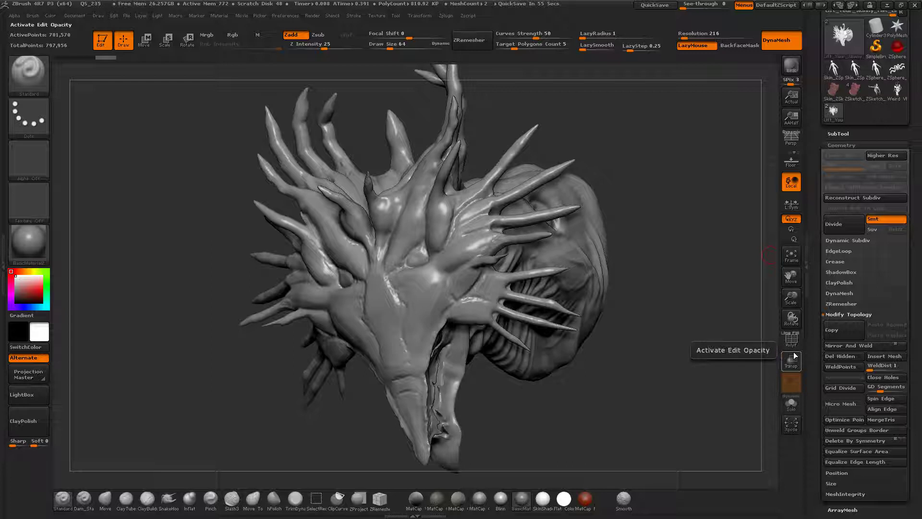
left_click(842, 145)
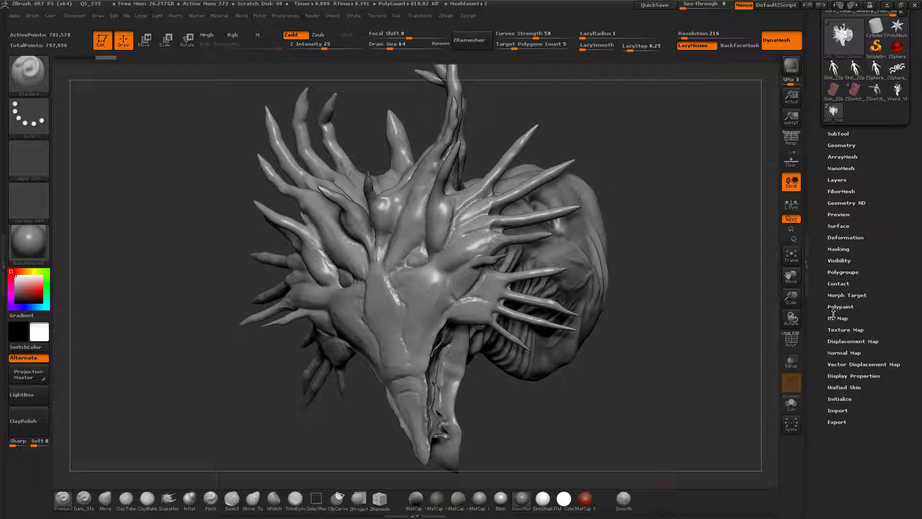
- Mask the creature head by peaks and valleys and turn it to inspect the mask on the neck
left_click(837, 249)
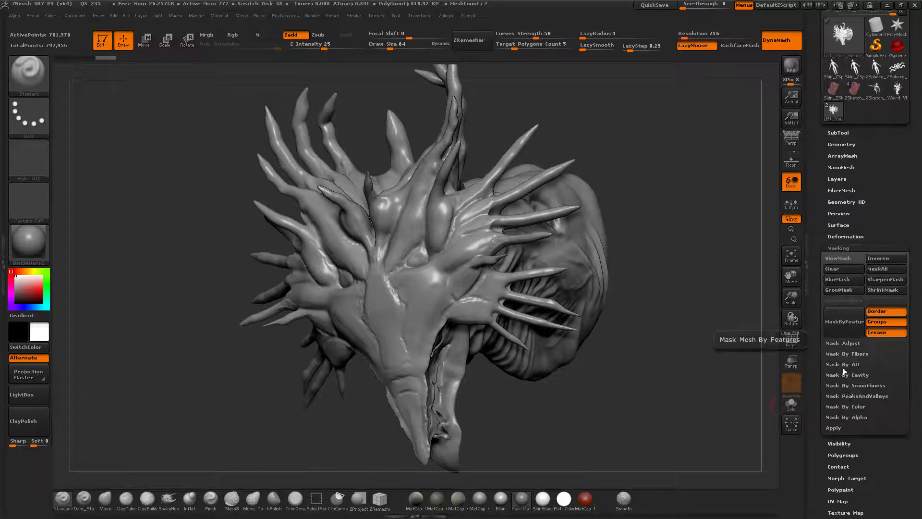
left_click(856, 395)
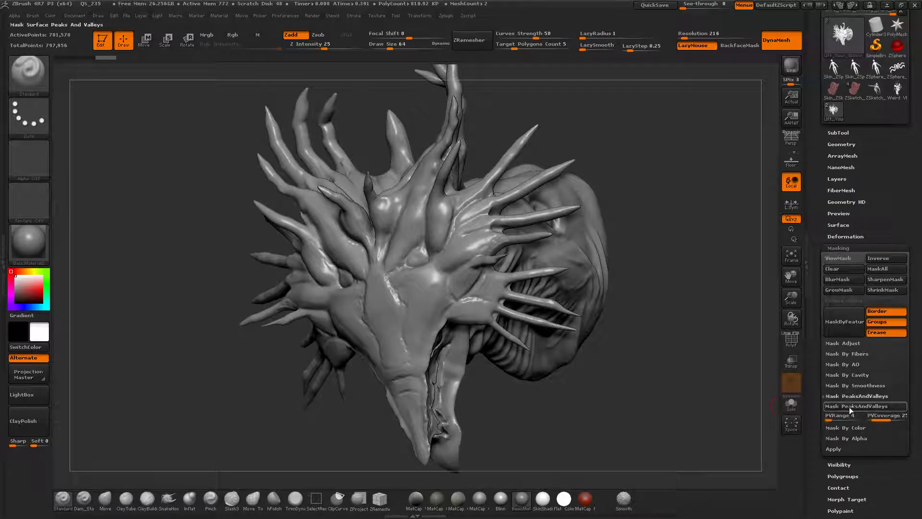
left_click(853, 407)
left_click_drag(751, 353, 684, 316)
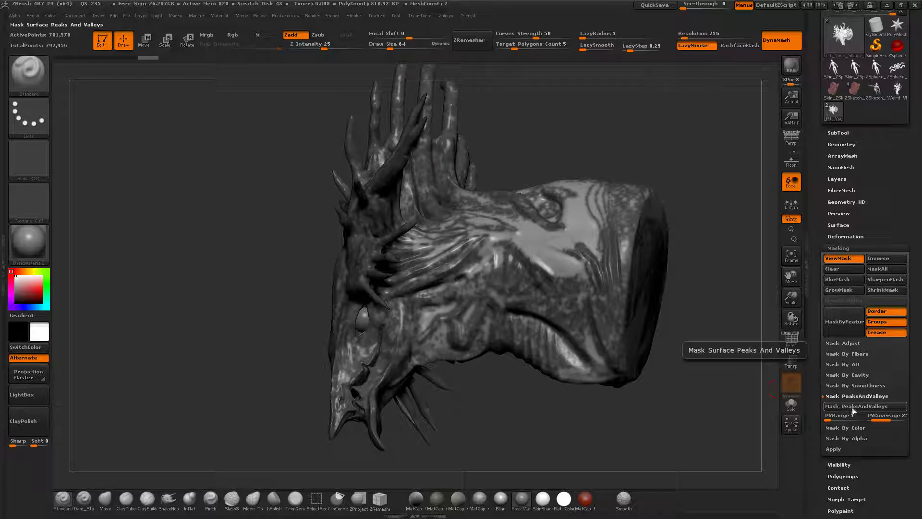
- Set PVCoverage to 8, regenerate the peaks-and-valleys mask and turn the creature head to face front
left_click_drag(881, 417, 873, 417)
left_click(883, 408)
left_click(884, 406)
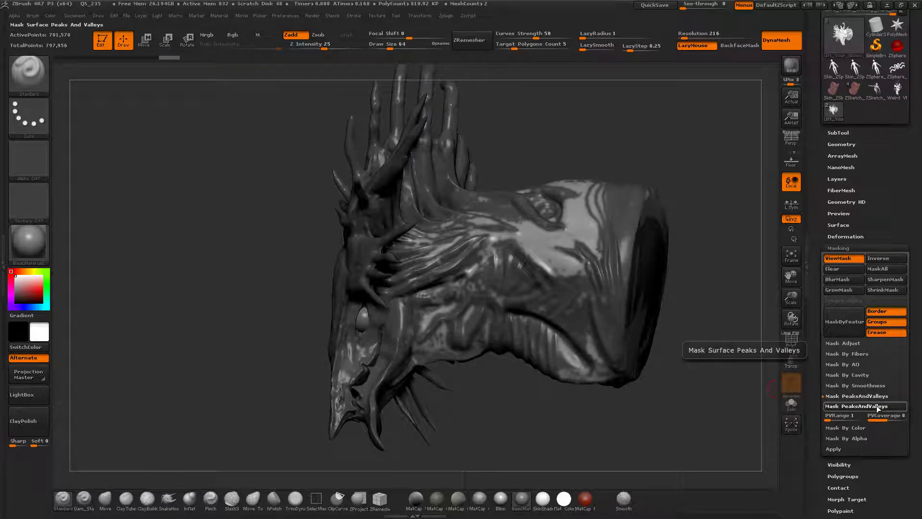
left_click(877, 406)
mouse_move(725, 383)
left_mouse_down()
mouse_move(702, 378)
mouse_move(725, 379)
left_mouse_up()
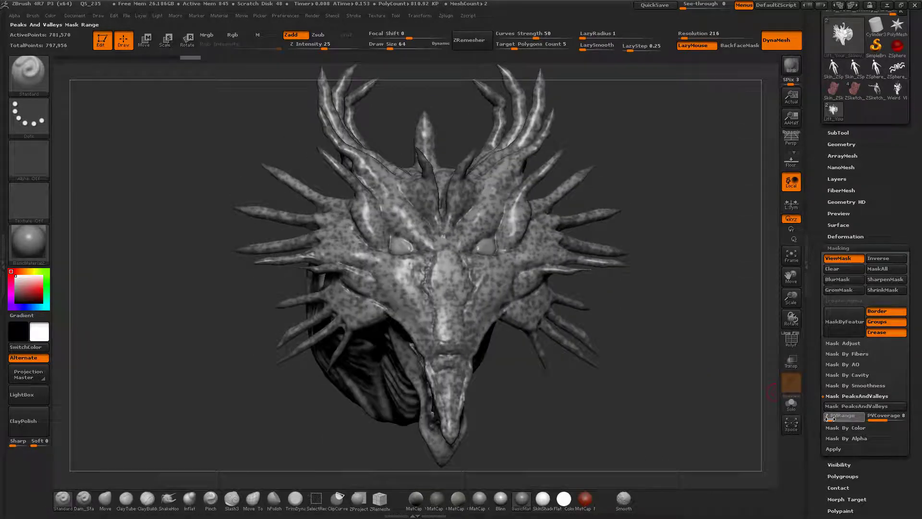
- Regenerate the peaks-and-valleys mask with PVRange 9 and PVCoverage 12, and inspect it close up on the face
left_click(856, 406)
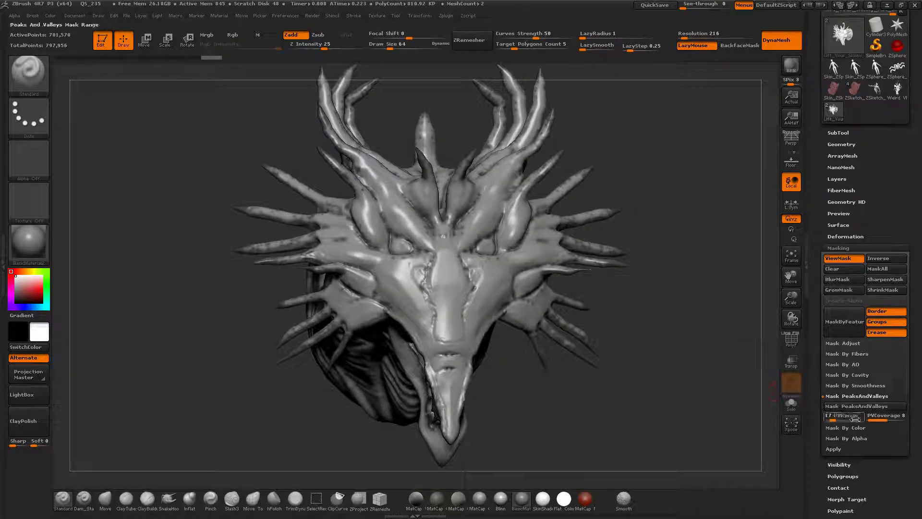
left_click_drag(834, 419, 881, 420)
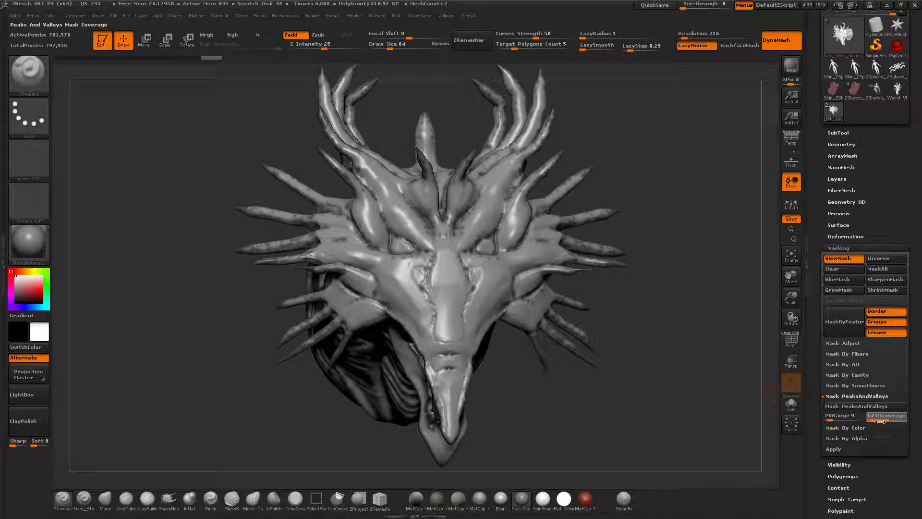
left_click(854, 406)
mouse_move(768, 391)
left_mouse_down()
mouse_move(737, 358)
mouse_move(702, 346)
mouse_move(687, 363)
mouse_move(618, 329)
left_mouse_up()
key("ctrl")
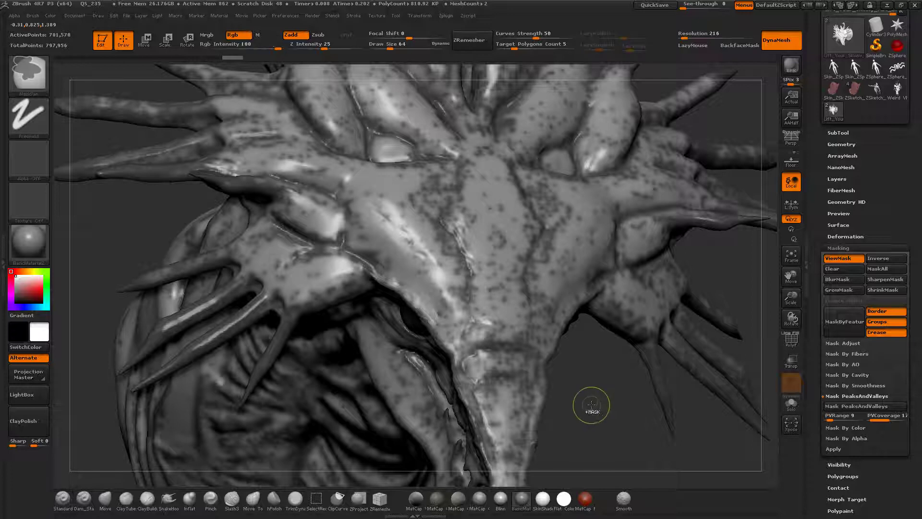
left_click_drag(592, 403, 632, 367, "alt")
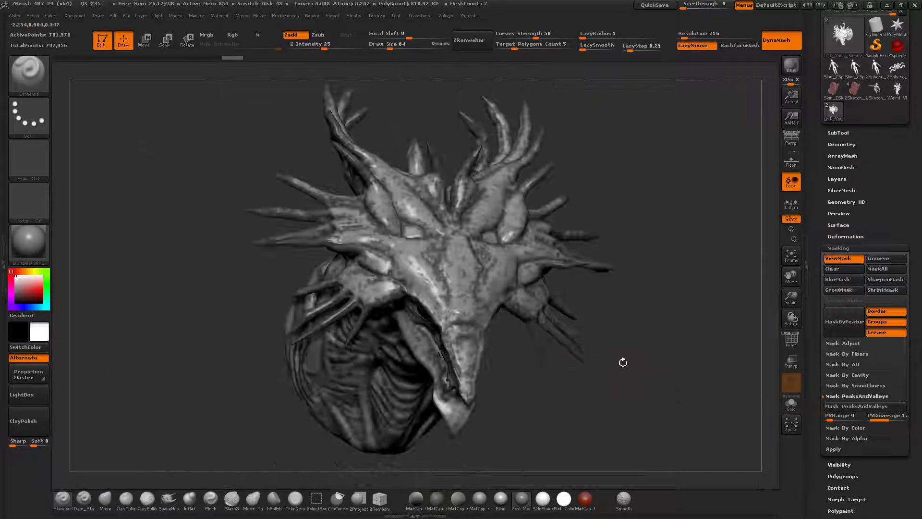
- Clear the mask, pick a pale green (192, 249, 215) and fill the whole creature head with it
key("ctrl+h")
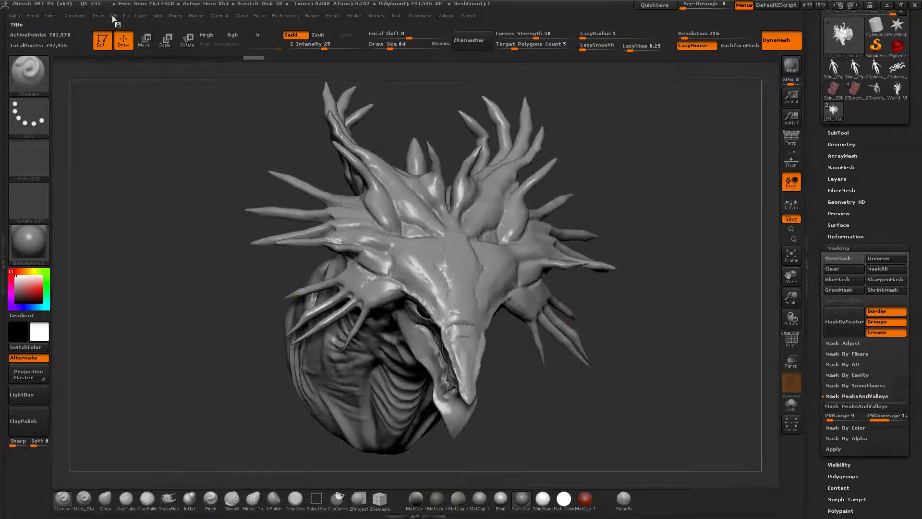
left_click(47, 291)
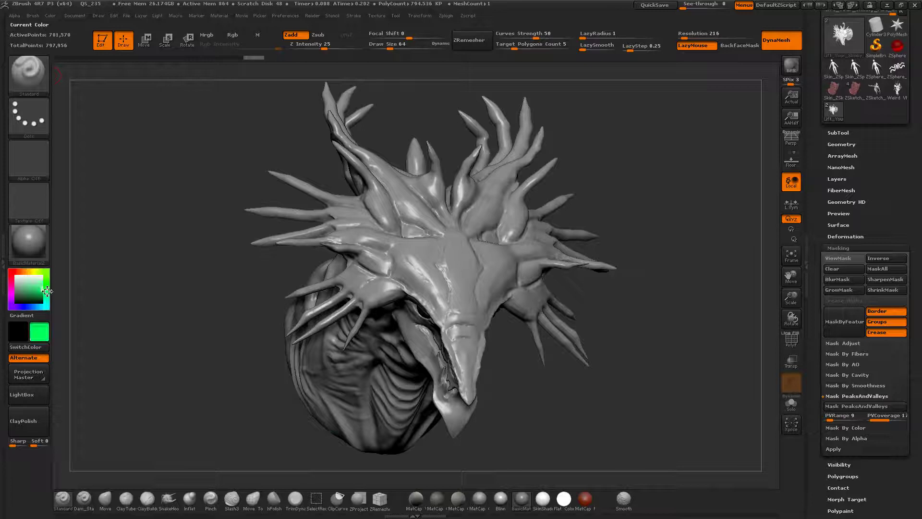
left_click_drag(41, 288, 37, 279)
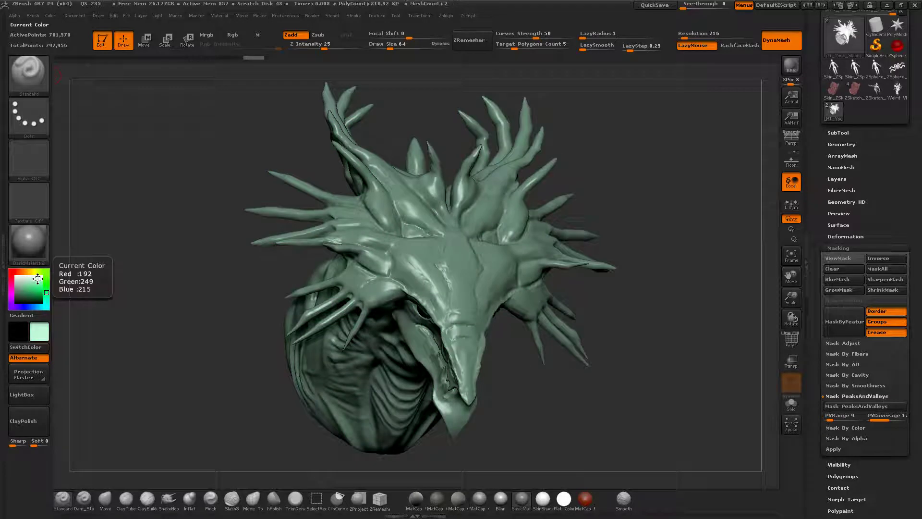
left_click(50, 16)
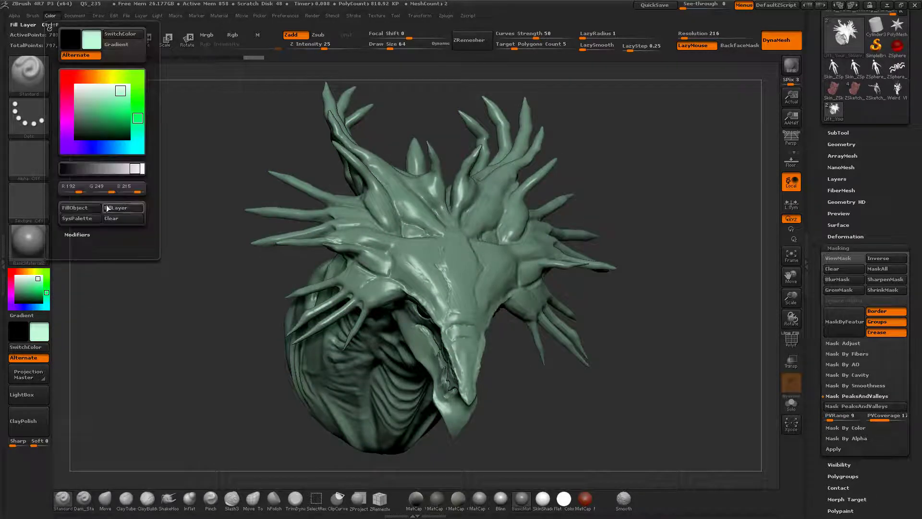
left_click(77, 208)
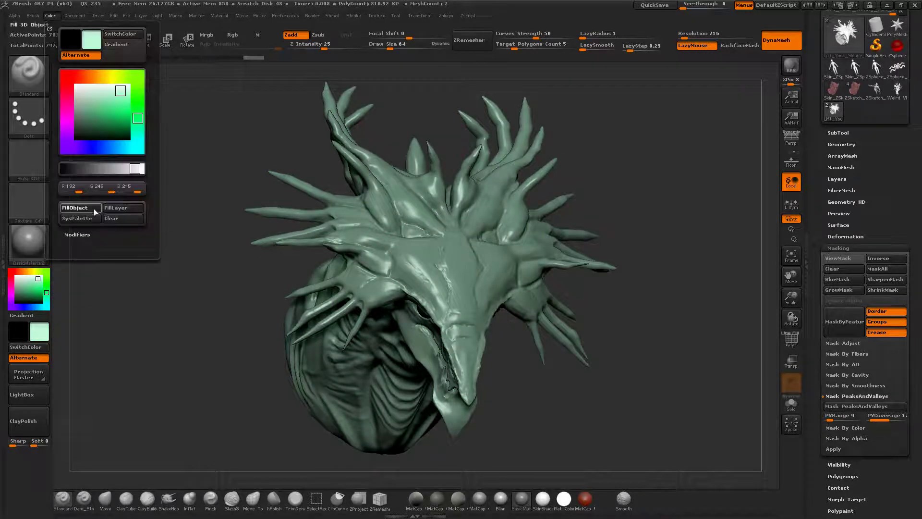
- Mask the green creature head by peaks and valleys, set the Draw Size to 140, and blur and invert the mask
left_click(845, 405)
key("s")
left_click_drag(573, 292, 575, 293)
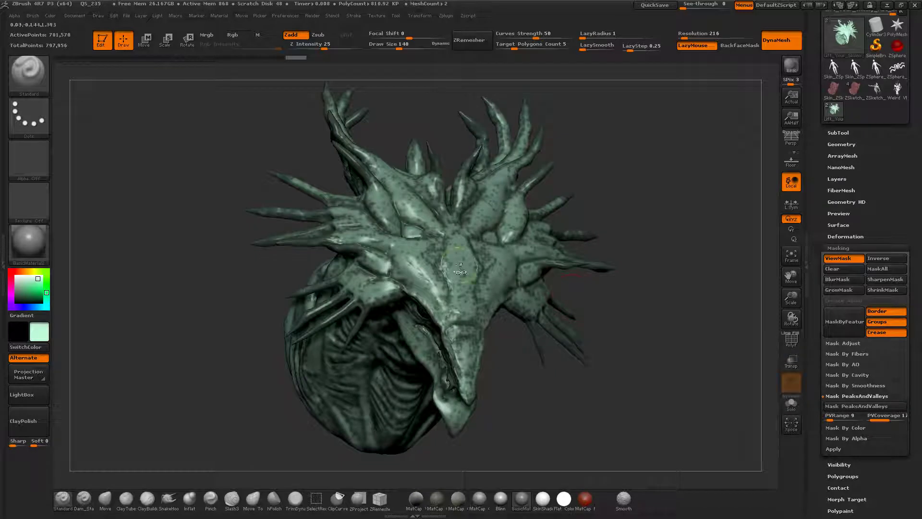
left_click(416, 252, "ctrl")
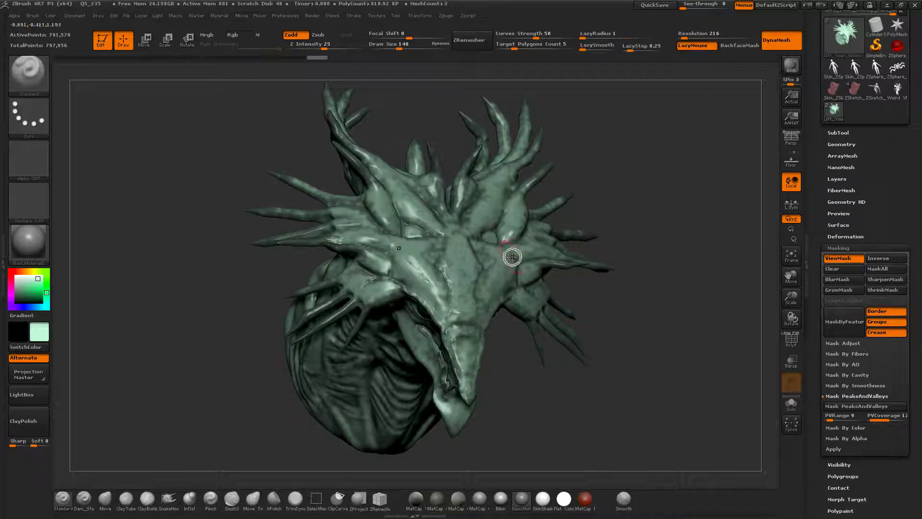
left_click(631, 226, "ctrl")
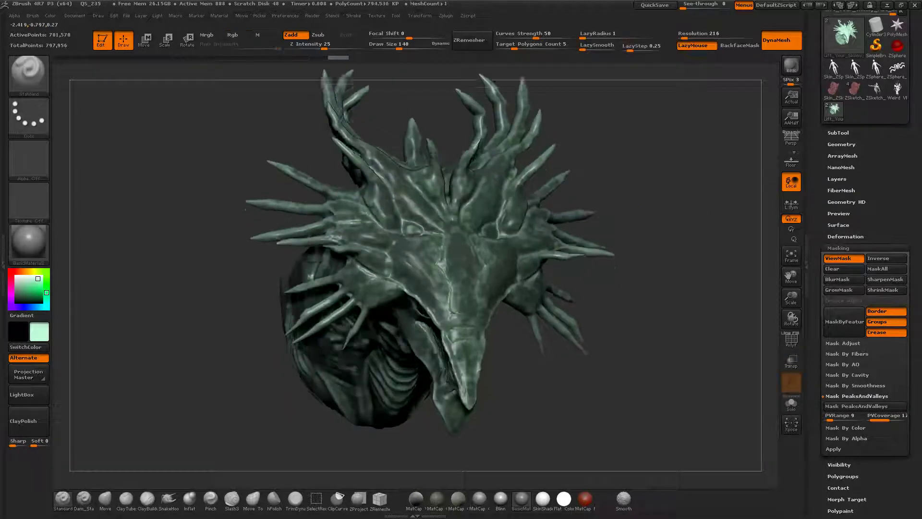
- Pick blue, fill the unmasked areas of the creature head, clear the mask and turn the head to inspect the coloring
mouse_move(44, 299)
left_mouse_down()
mouse_move(29, 307)
mouse_move(41, 285)
left_mouse_up()
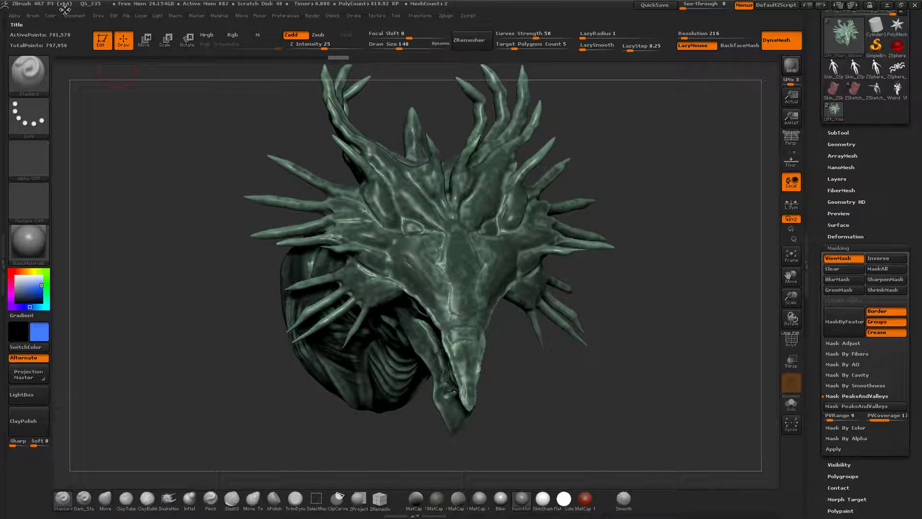
left_click(47, 14)
left_click(75, 210)
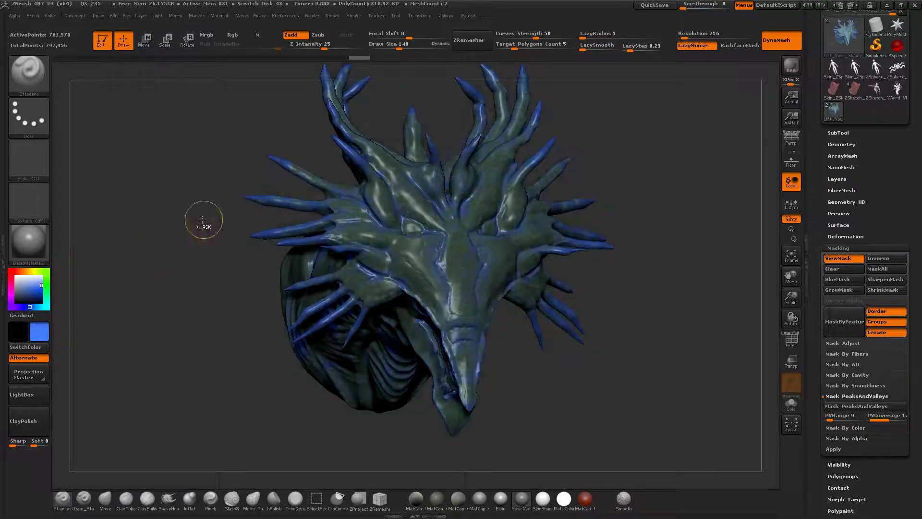
mouse_move(186, 280)
left_mouse_down()
mouse_move(163, 259)
mouse_move(180, 274)
left_mouse_up()
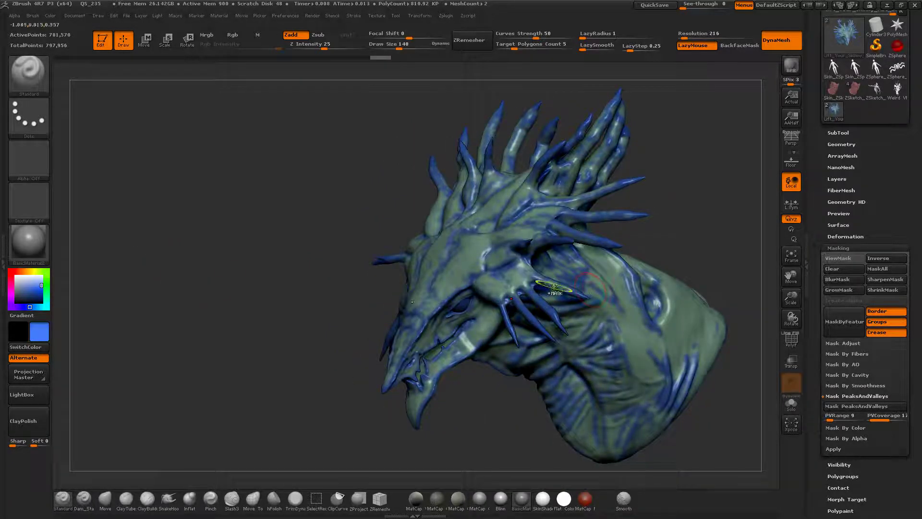
key("ctrl+h")
- Undo the mask clearing and the blue fill on the creature head
key("ctrl+z")
left_click_drag(259, 296, 264, 299)
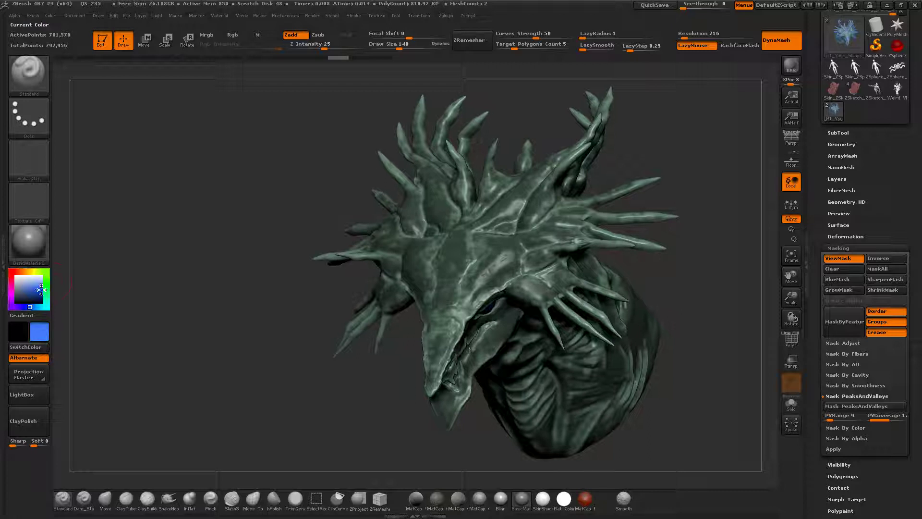
- Pick a muted green (83, 150, 121), fill the unmasked areas of the creature head with it and inspect the coloring without the mask shading
left_click(47, 295)
left_click_drag(40, 286, 23, 290)
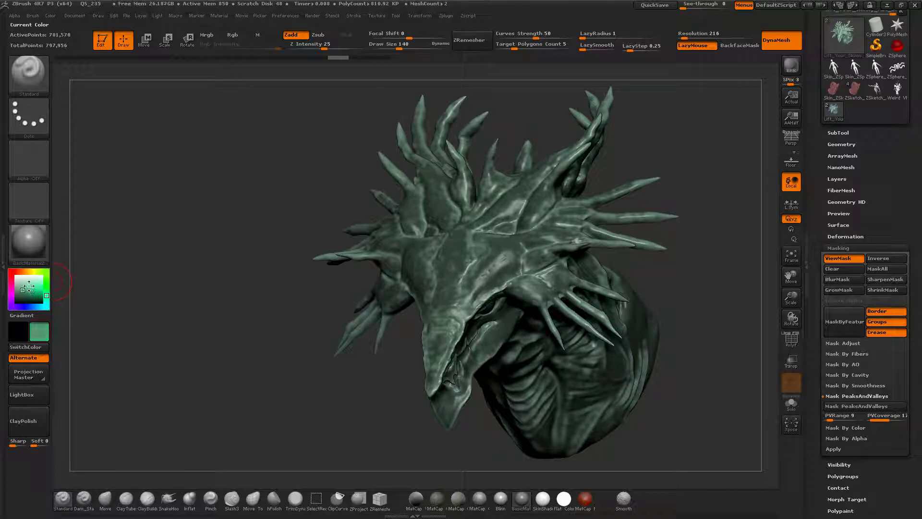
left_click(50, 15)
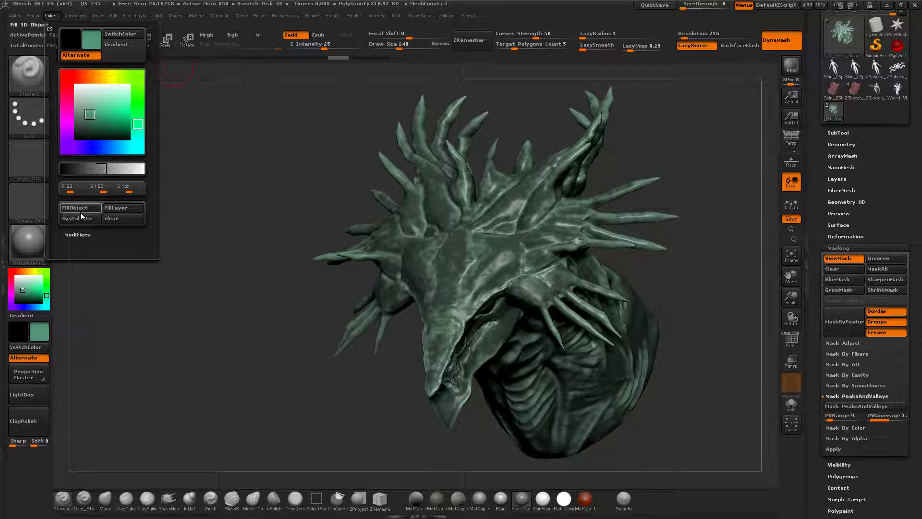
left_click(80, 212)
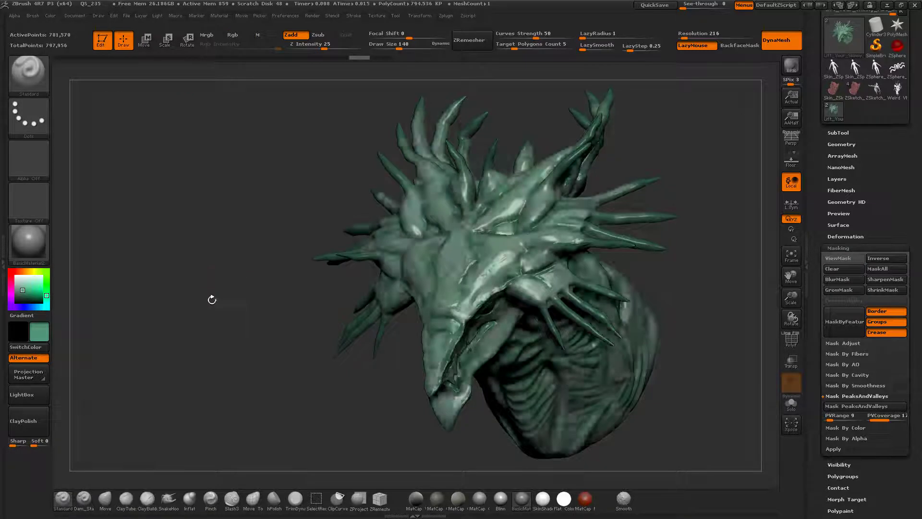
mouse_move(212, 299)
left_mouse_down()
mouse_move(191, 291)
mouse_move(181, 304)
mouse_move(211, 311)
left_mouse_up()
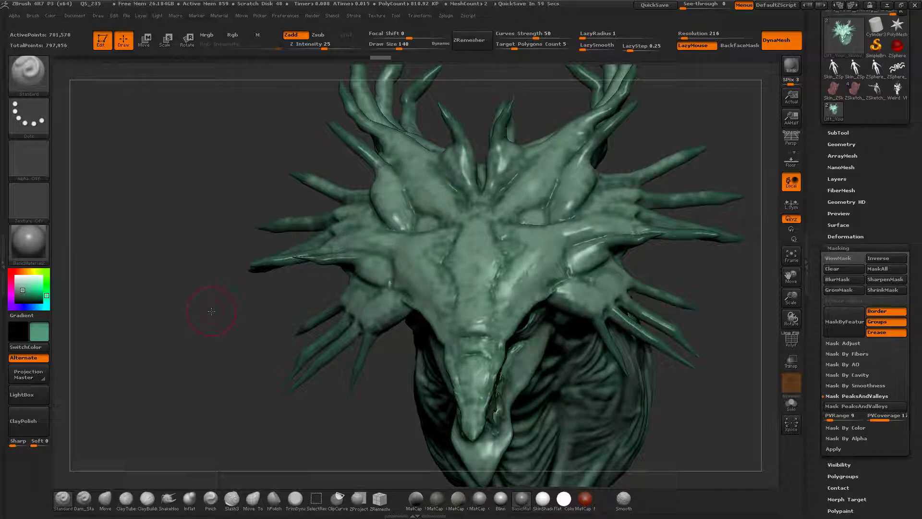
left_click_drag(235, 308, 226, 289, "alt")
- Show the mask on the creature head again and undo the last green fill
key("ctrl+h")
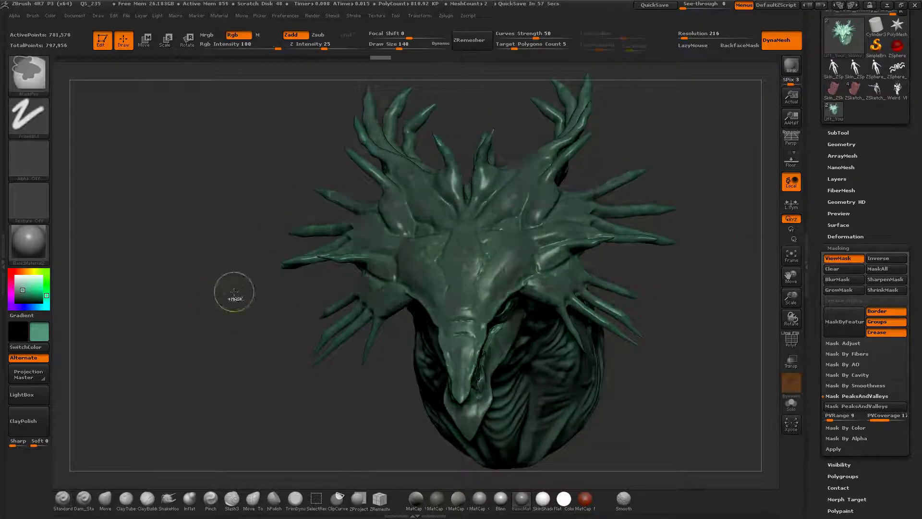
key("ctrl+z")
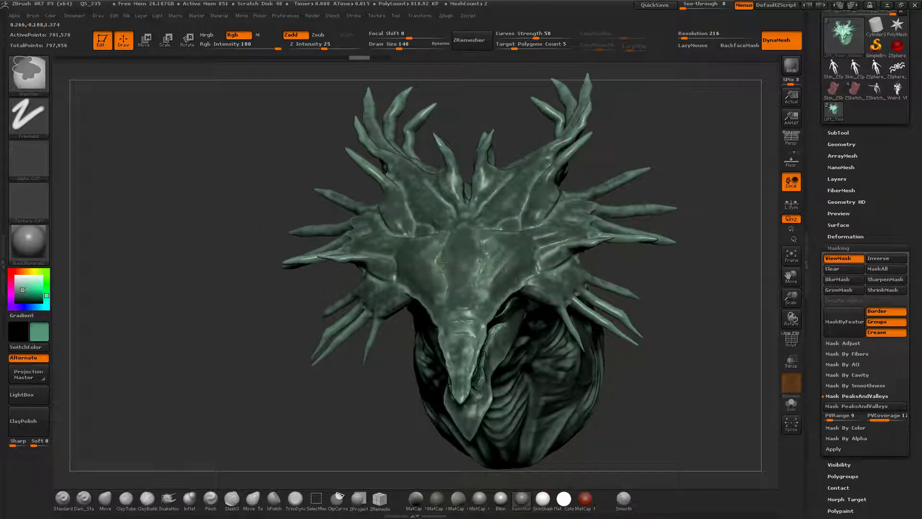
- Fill the unmasked areas of the creature head with the current muted green and clear the mask
left_click(50, 15)
left_click(77, 208)
mouse_move(213, 283)
left_mouse_down("ctrl")
mouse_move(200, 323)
mouse_move(144, 293)
mouse_move(201, 335)
mouse_move(212, 321)
left_mouse_up("ctrl")
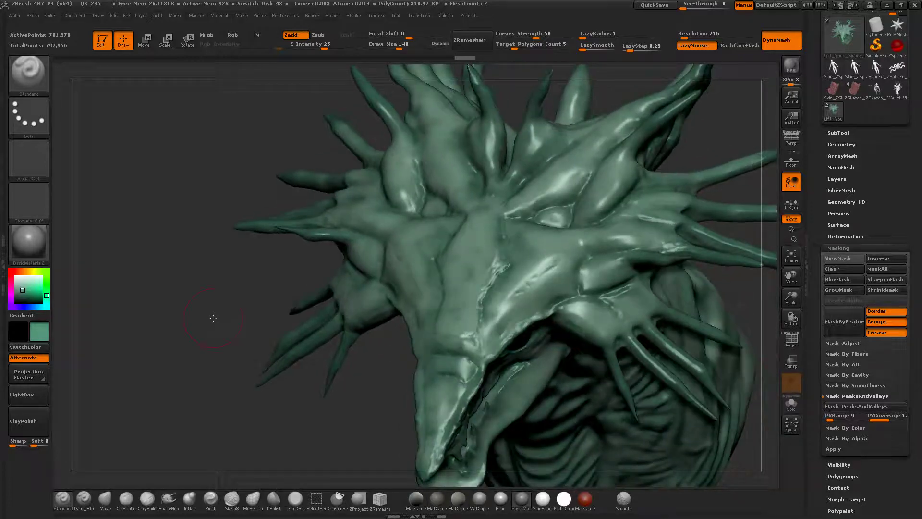